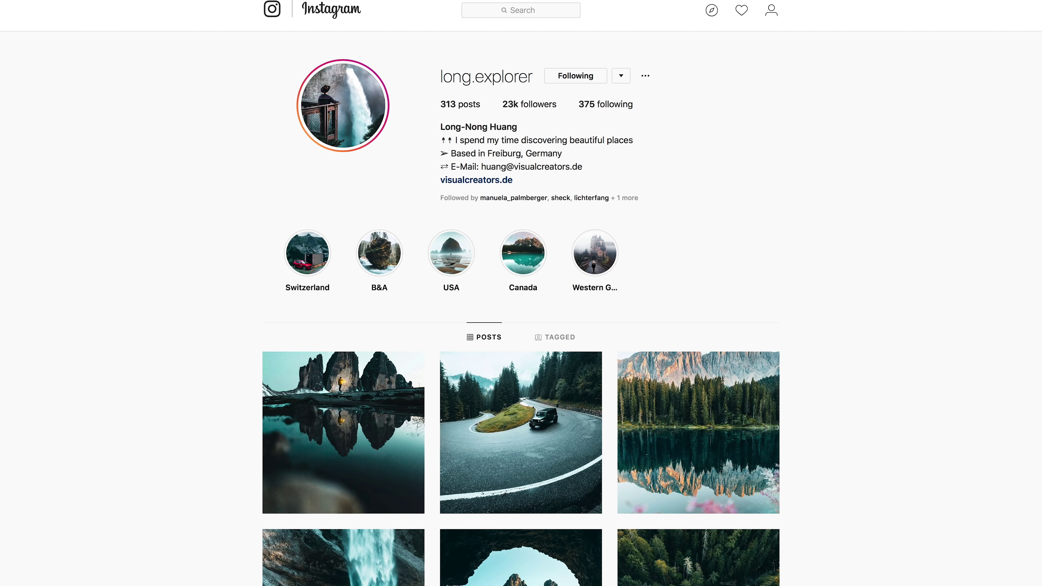
# Step: Browse the Instagram reference feed and view the suspension-bridge reference post
pyautogui.scroll(-10, 521, 308)
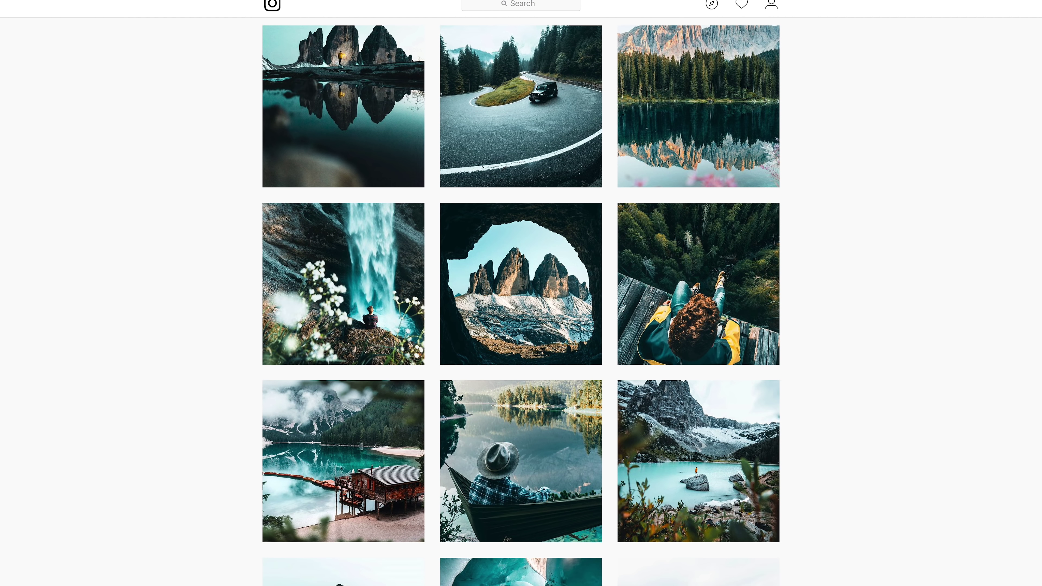
pyautogui.scroll(2, 521, 308)
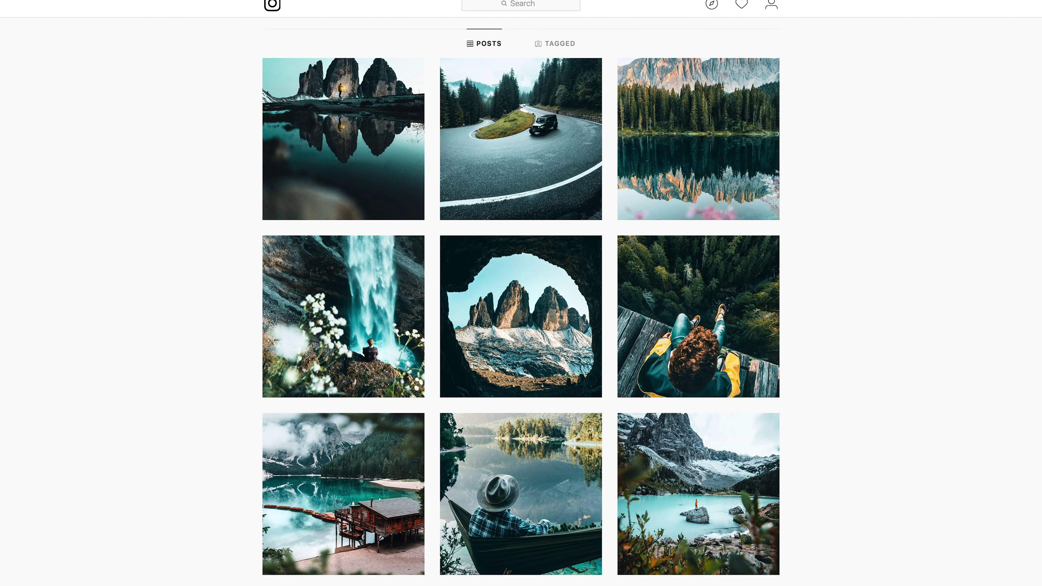
pyautogui.scroll(-3, 521, 307)
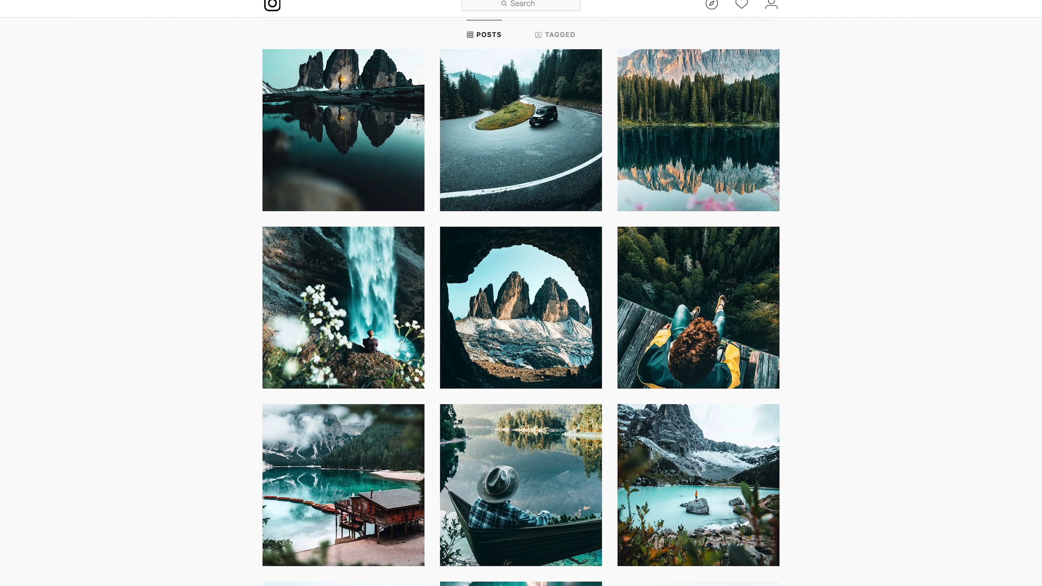
pyautogui.scroll(-3, 521, 308)
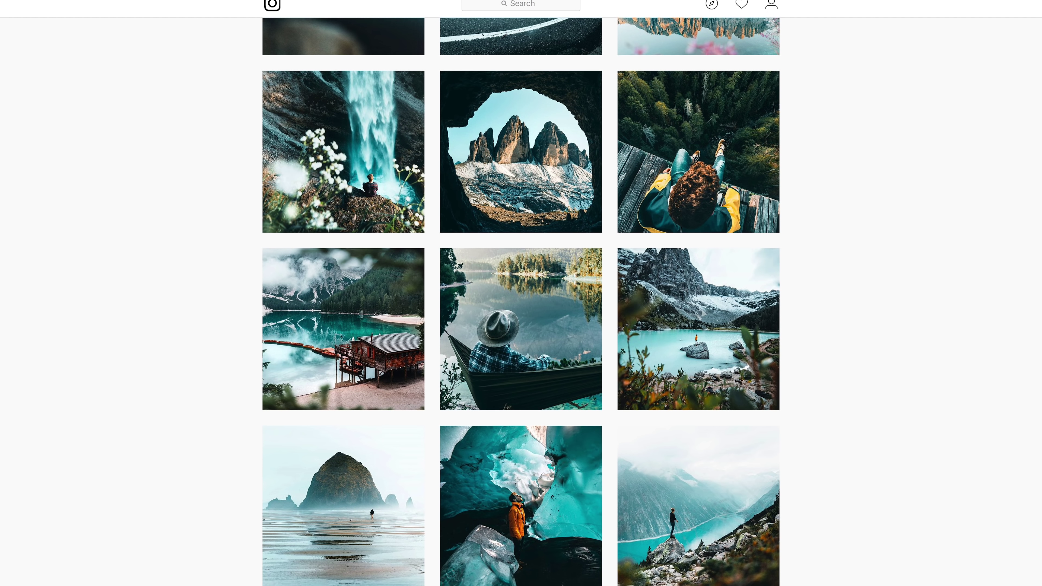
pyautogui.scroll(-6, 521, 308)
pyautogui.scroll(-7, 521, 308)
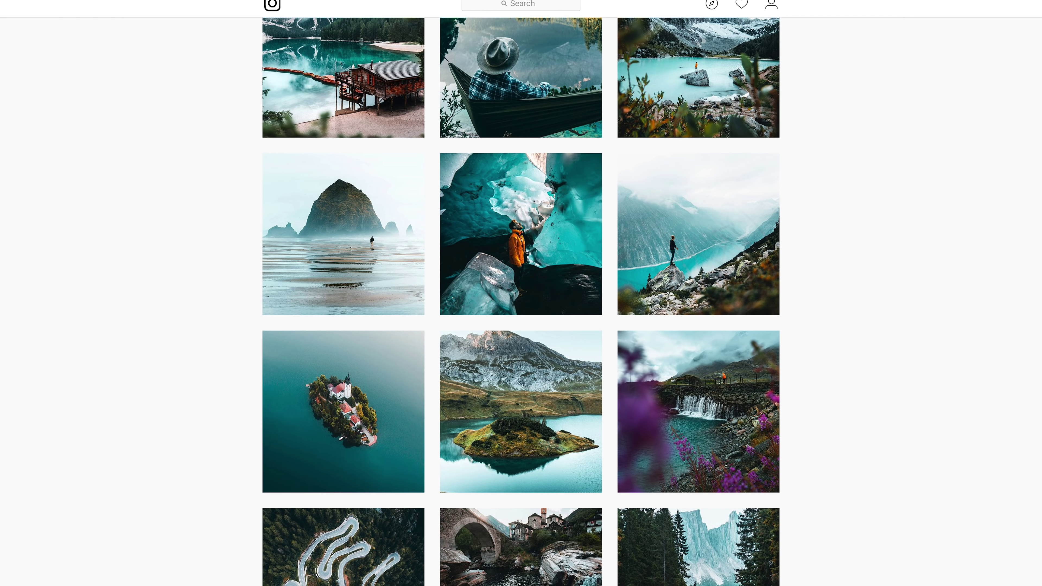
pyautogui.scroll(-7, 521, 308)
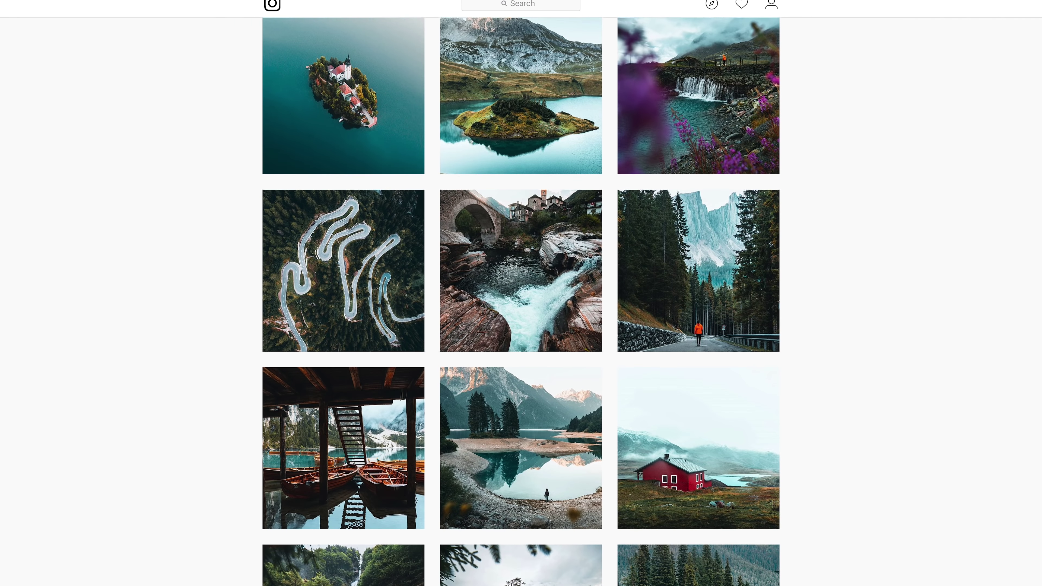
pyautogui.scroll(-12, 521, 308)
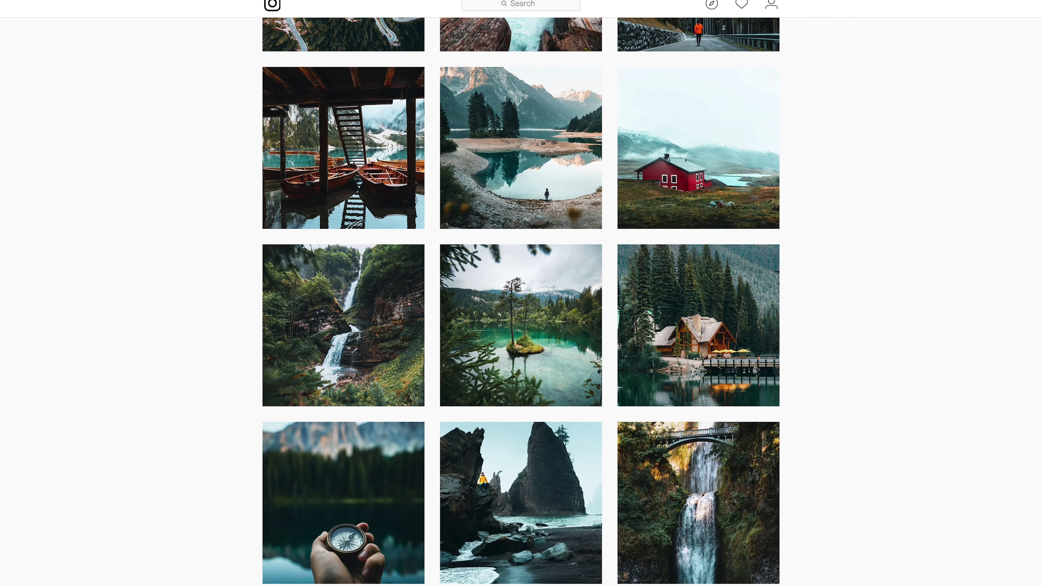
pyautogui.scroll(1, 716, 279)
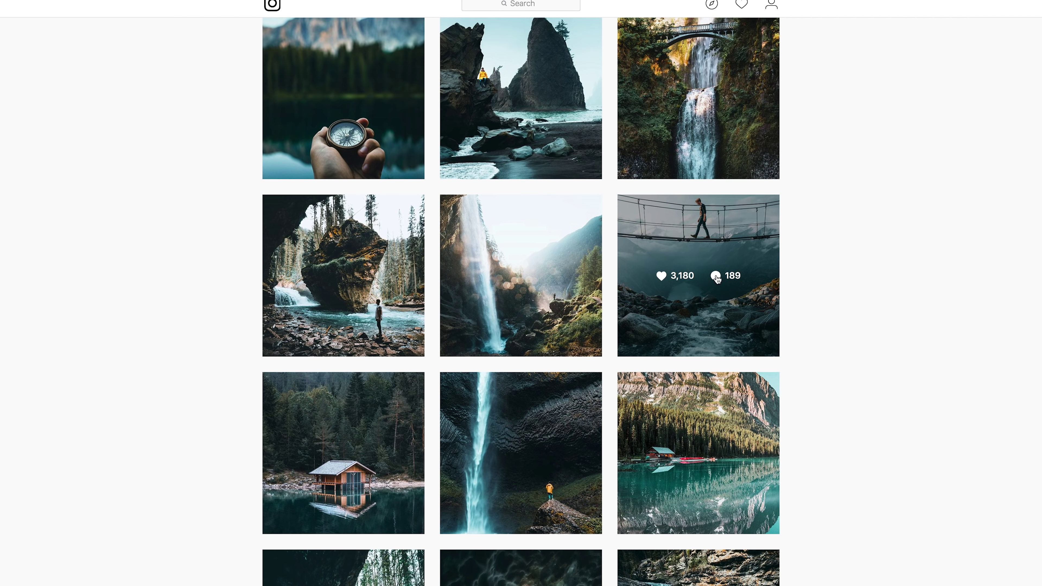
pyautogui.click(716, 275)
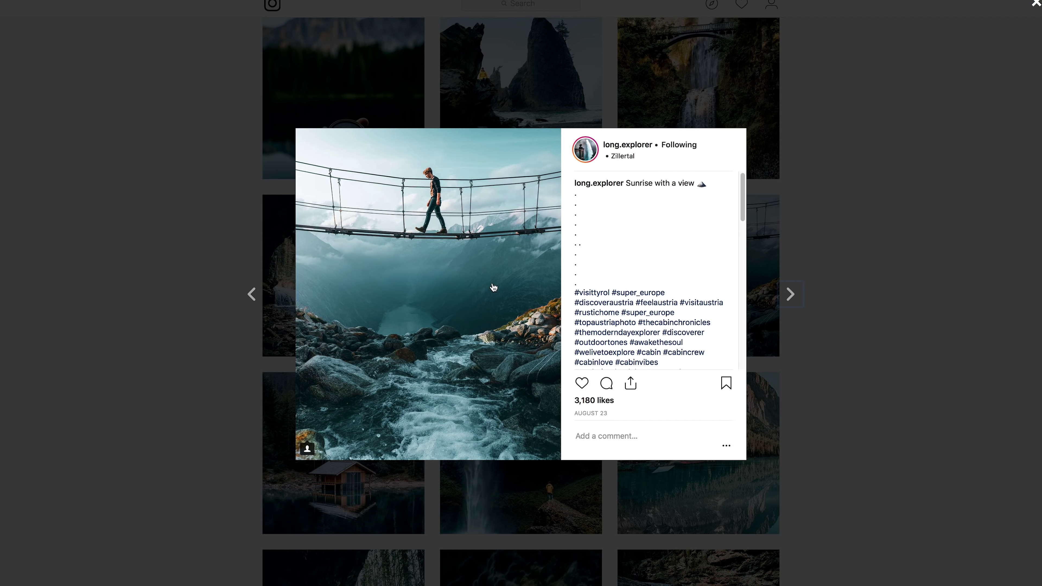
pyautogui.click(861, 128)
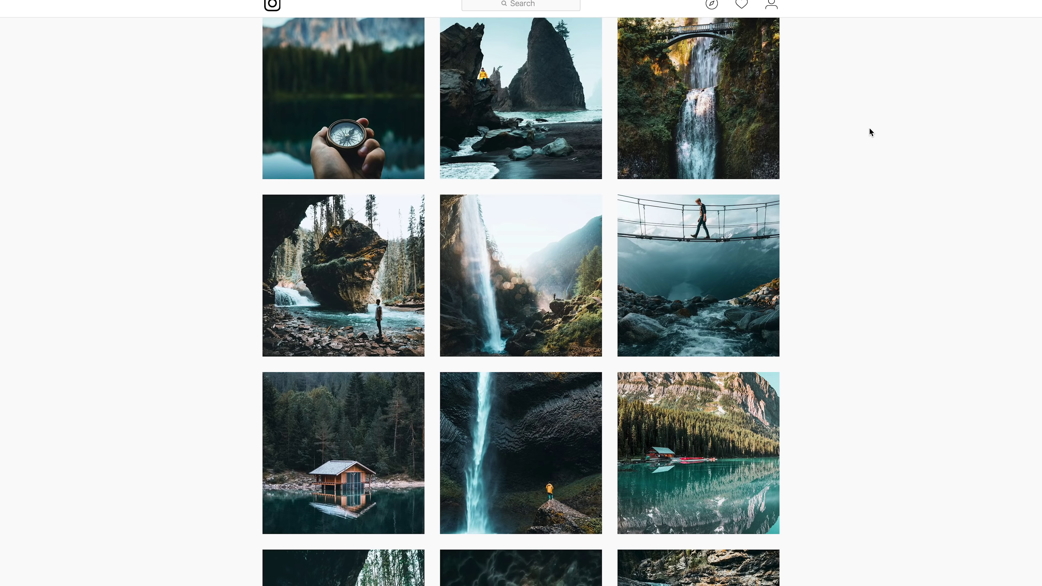
# Step: Enable lens profile corrections using the Sony FE 28mm F2 profile
pyautogui.scroll(1, 1038, 274)
pyautogui.scroll(15, 1006, 173)
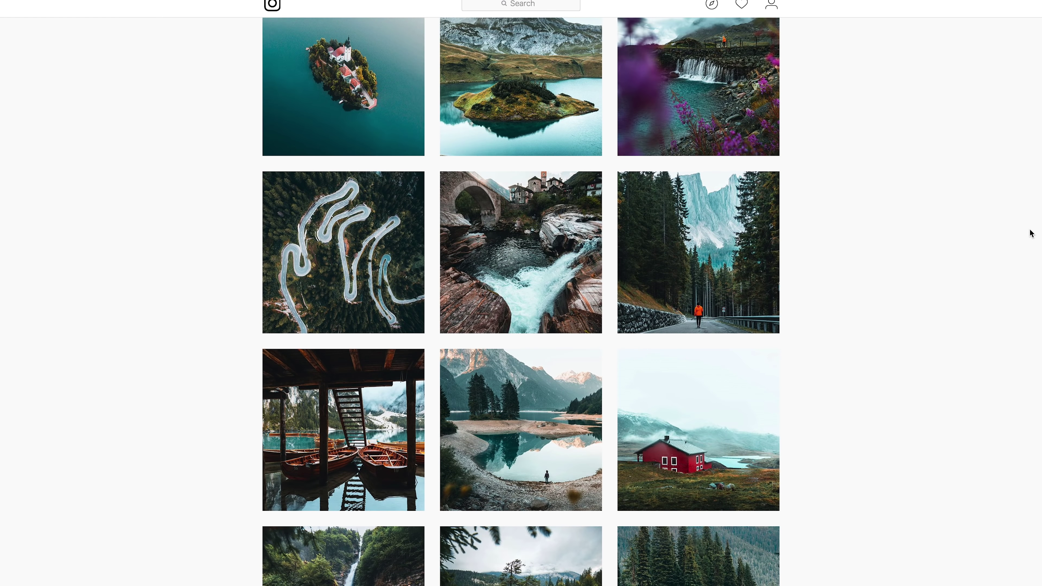
pyautogui.scroll(15, 1006, 166)
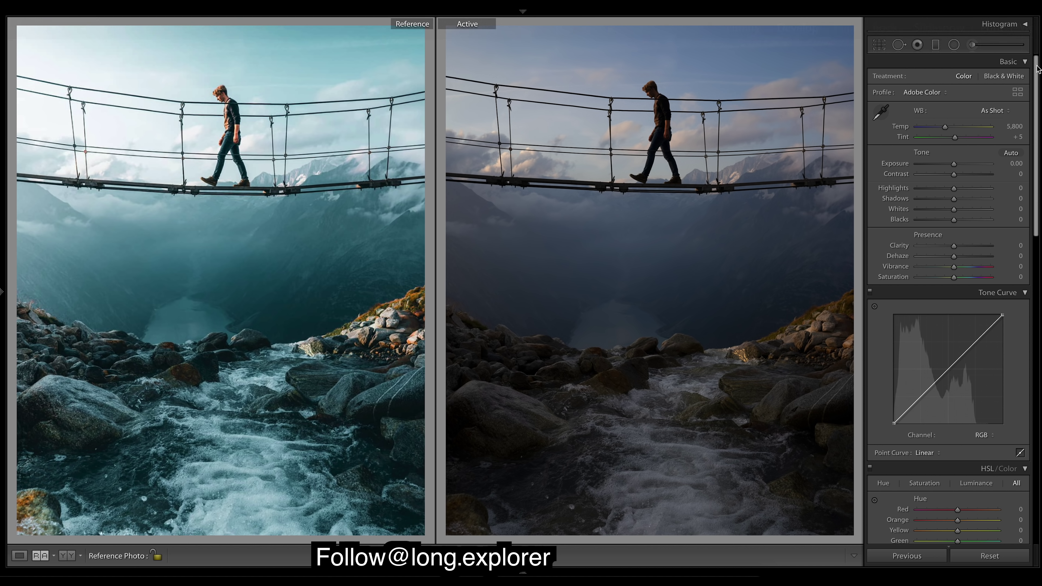
pyautogui.moveTo(1036, 65); pyautogui.dragTo(1036, 369)
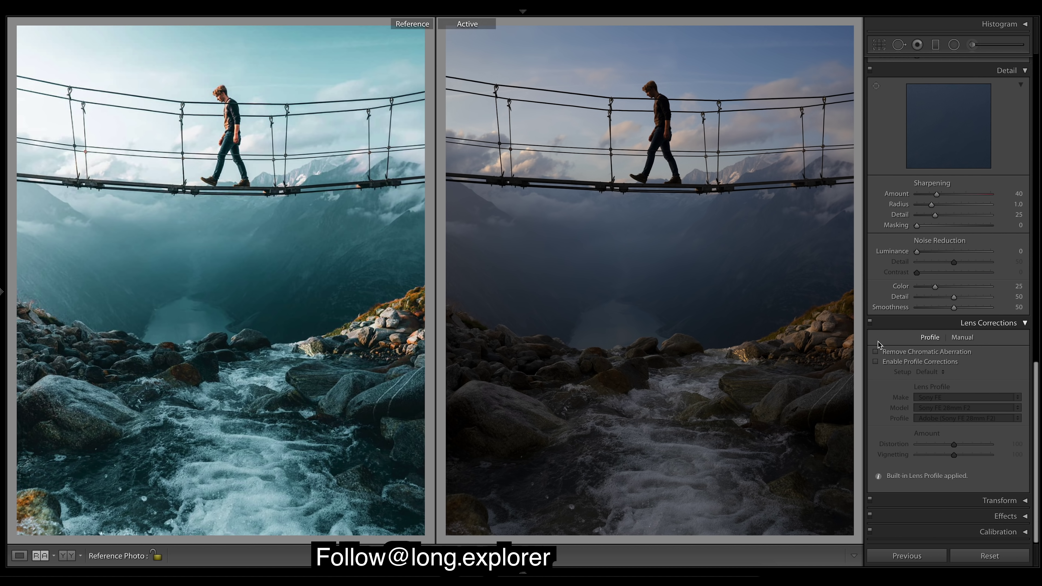
pyautogui.click(876, 363)
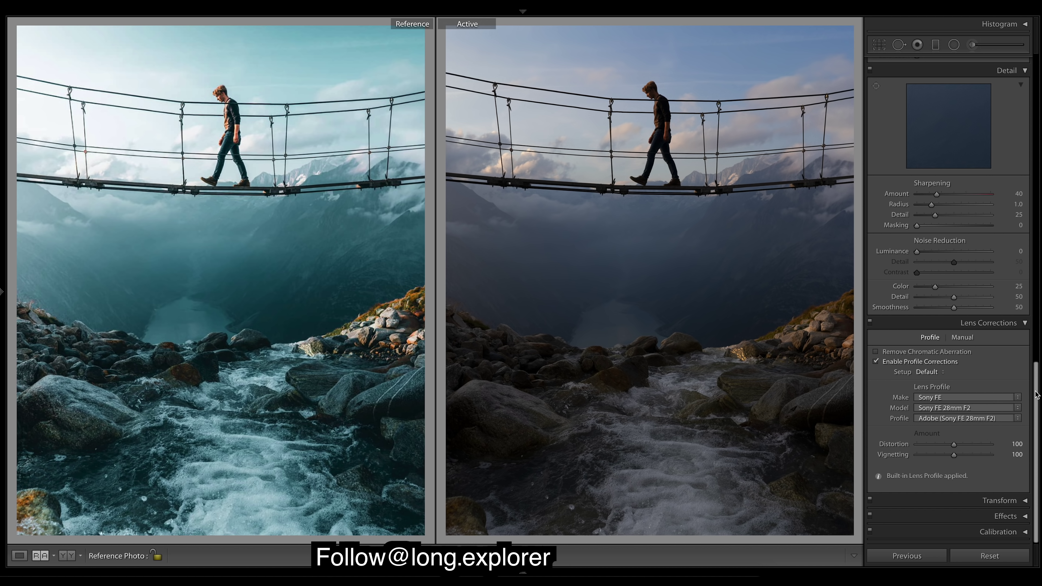
pyautogui.scroll(15, 1017, 370)
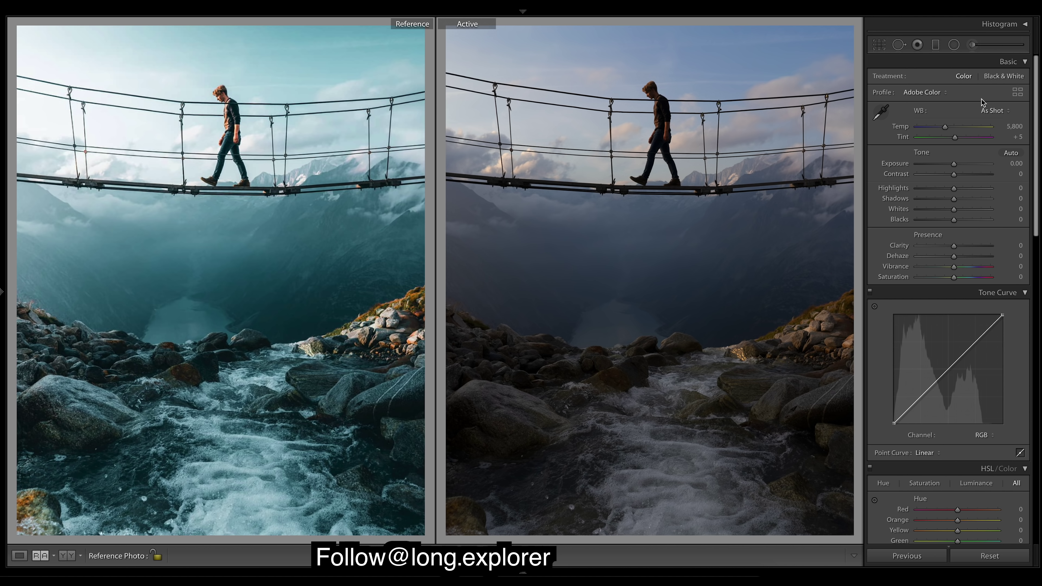
# Step: Set Exposure +0.60, Contrast +45, Shadows +67 and Highlights +16 in the Basic panel
pyautogui.moveTo(953, 164); pyautogui.dragTo(958, 166)
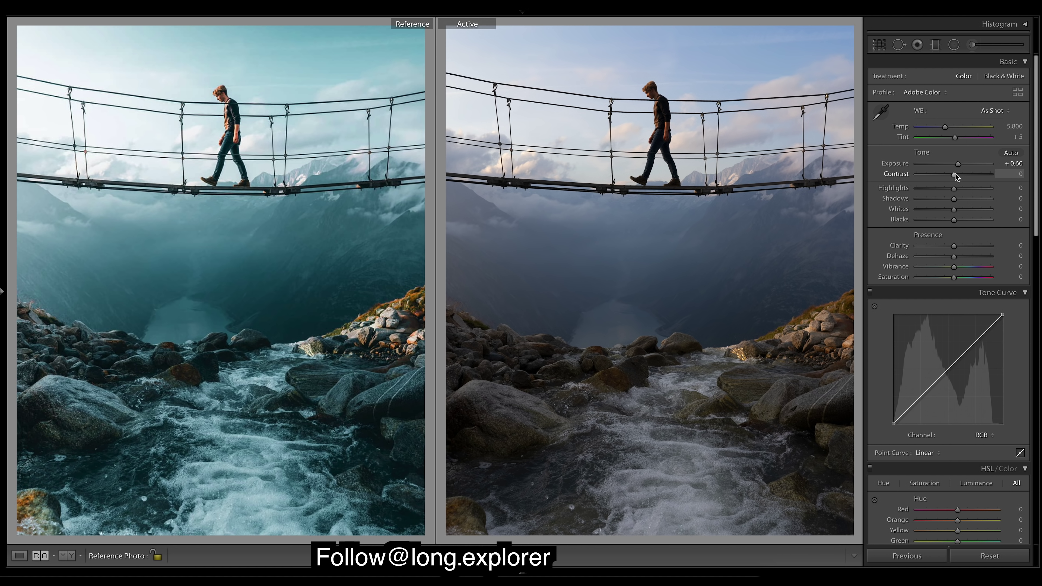
pyautogui.moveTo(955, 173); pyautogui.dragTo(966, 173)
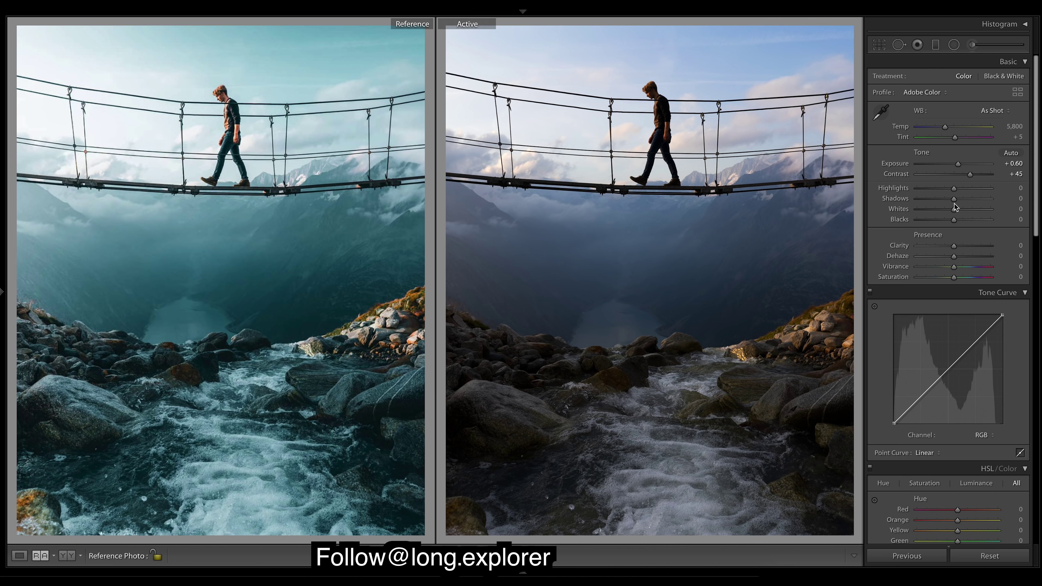
pyautogui.moveTo(954, 200); pyautogui.dragTo(978, 203)
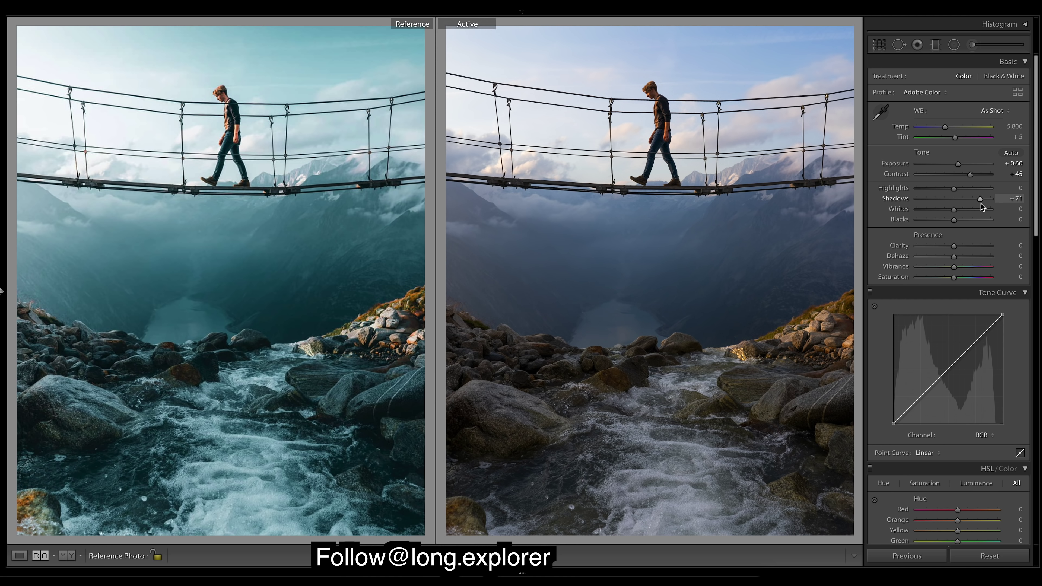
pyautogui.moveTo(982, 204); pyautogui.dragTo(980, 203)
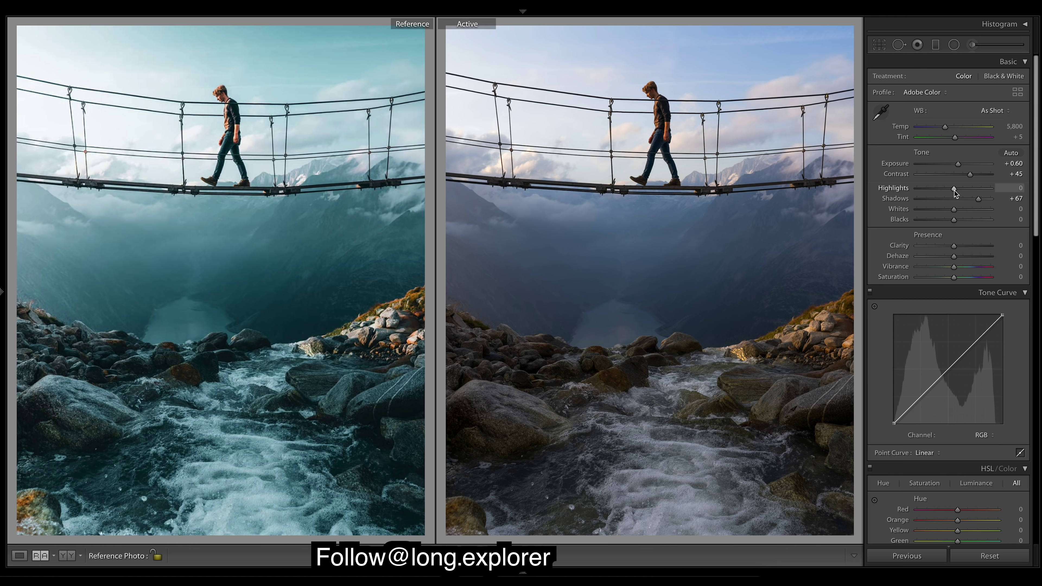
pyautogui.moveTo(954, 190); pyautogui.dragTo(960, 191)
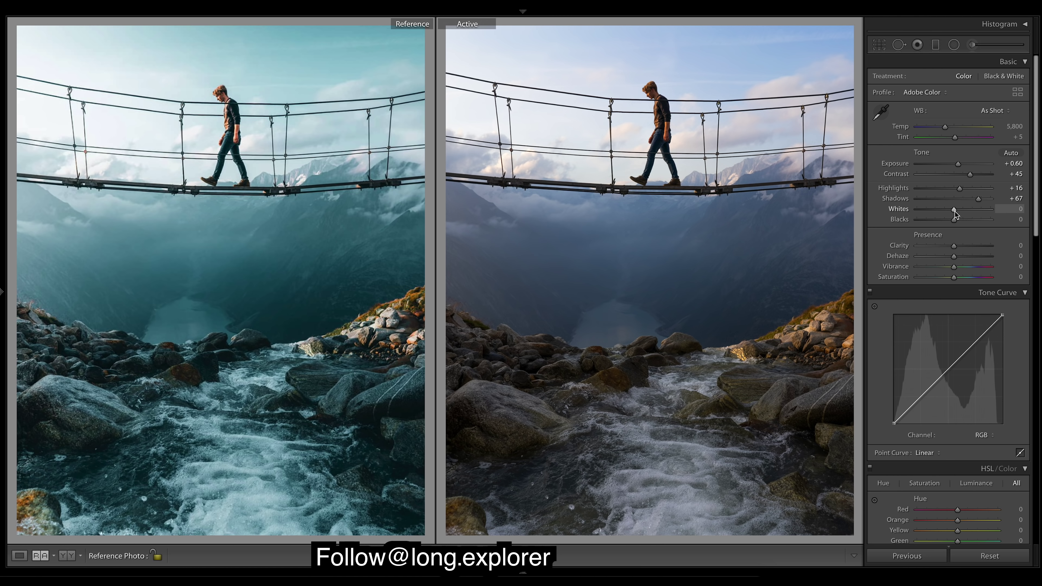
# Step: Lower Whites to −24, resetting and redoing the adjustment once
pyautogui.moveTo(954, 210); pyautogui.dragTo(947, 212)
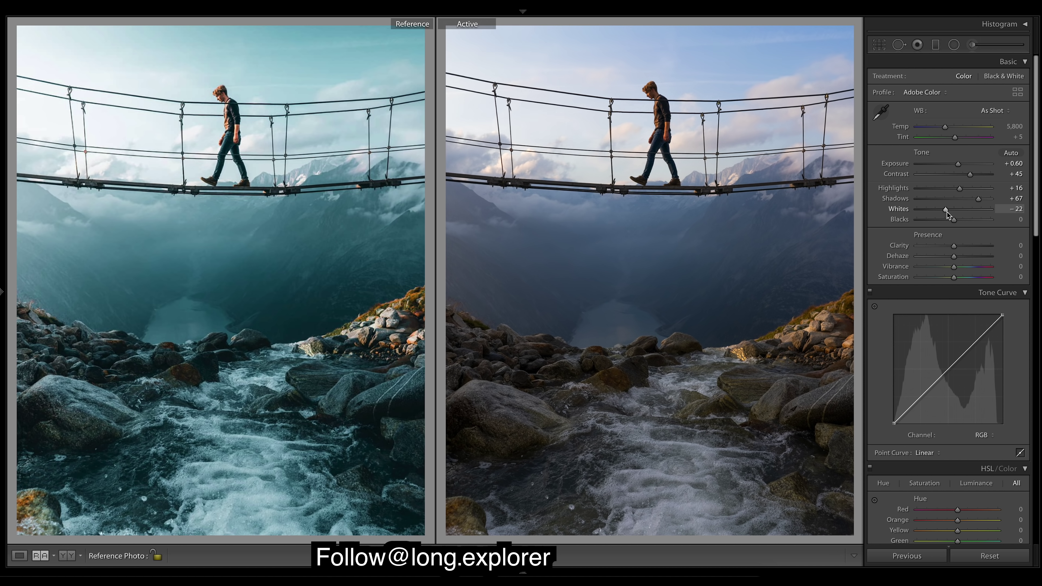
pyautogui.doubleClick(897, 210)
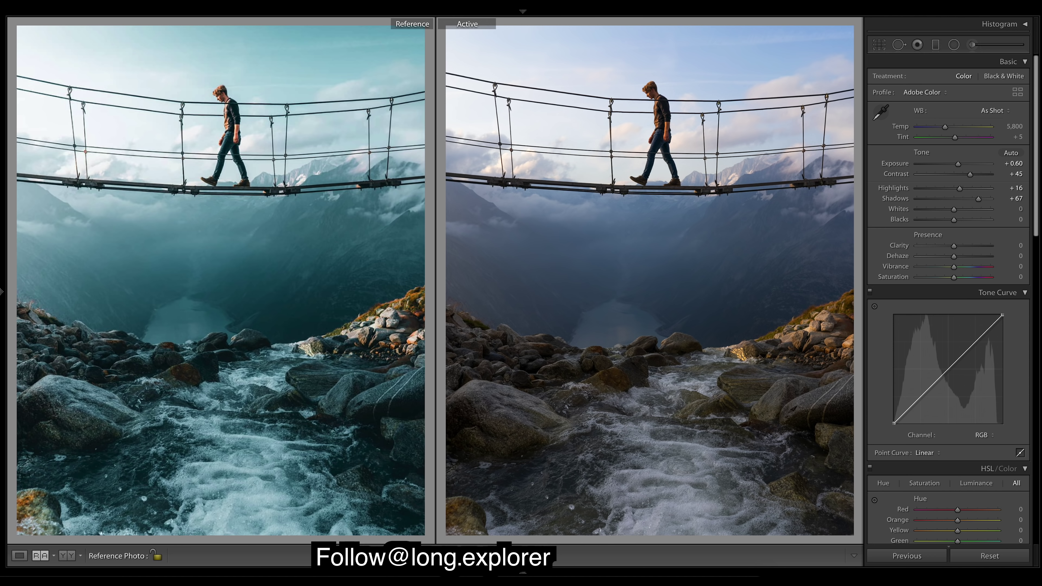
pyautogui.moveTo(957, 213); pyautogui.dragTo(955, 210)
pyautogui.moveTo(947, 211); pyautogui.dragTo(946, 210)
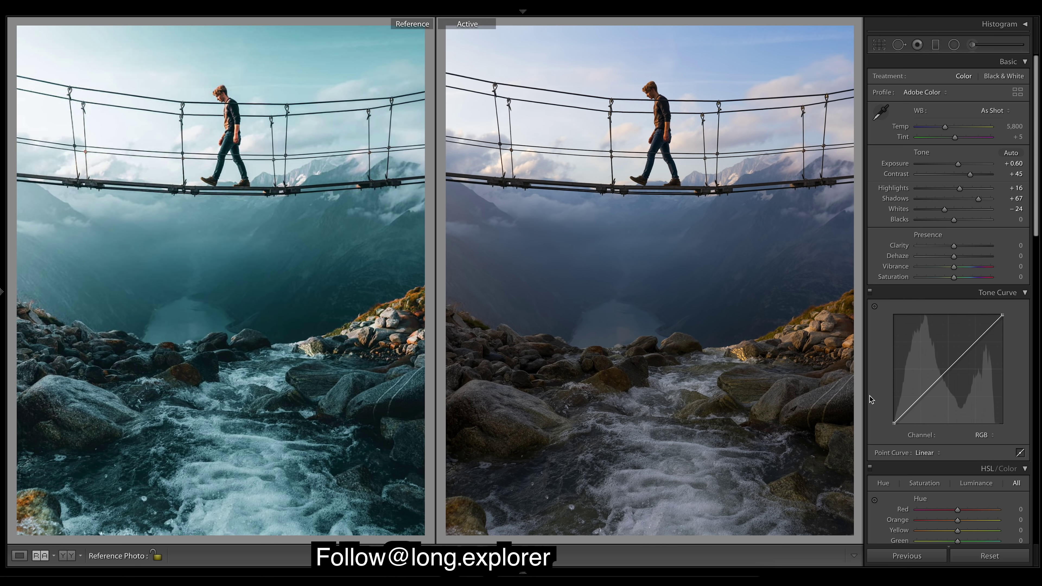
# Step: Lift the tone curve's black point to fade shadows, then set Blacks −11, Clarity +35, Vibrance +17
pyautogui.moveTo(894, 428); pyautogui.dragTo(889, 420)
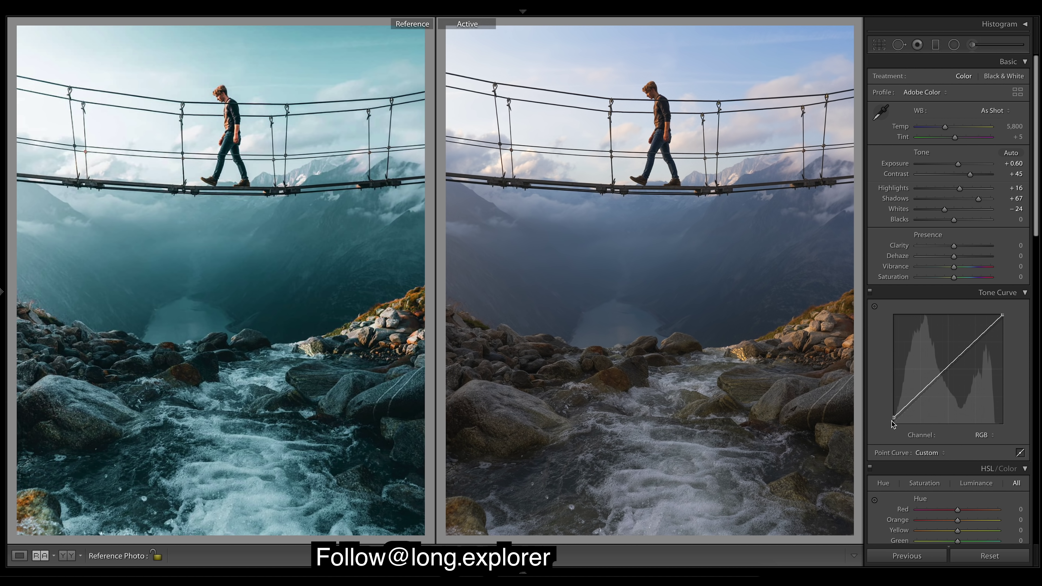
pyautogui.moveTo(892, 419); pyautogui.dragTo(894, 415)
pyautogui.moveTo(951, 242); pyautogui.dragTo(974, 249)
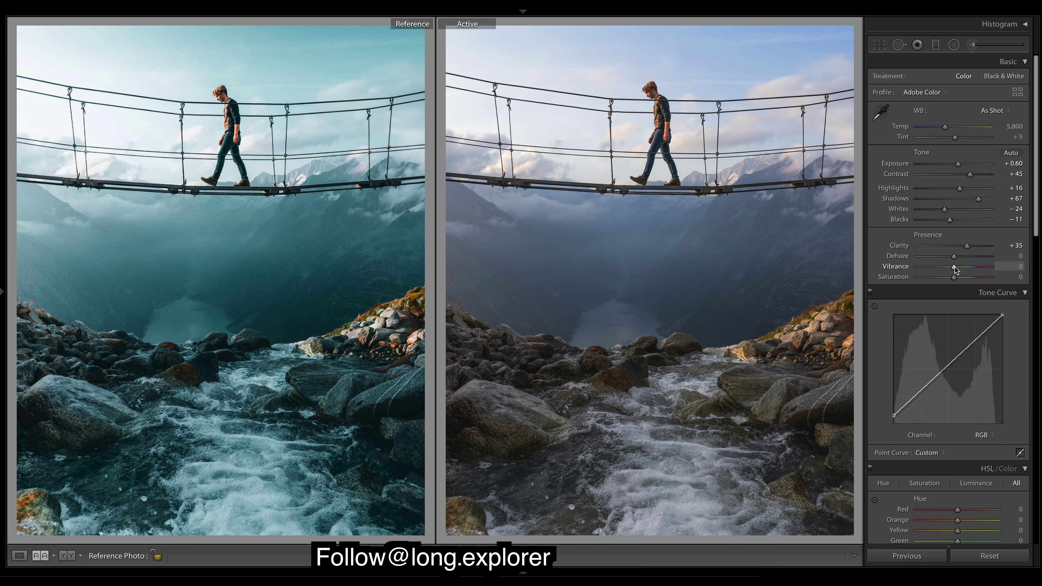
pyautogui.moveTo(954, 268); pyautogui.dragTo(958, 268)
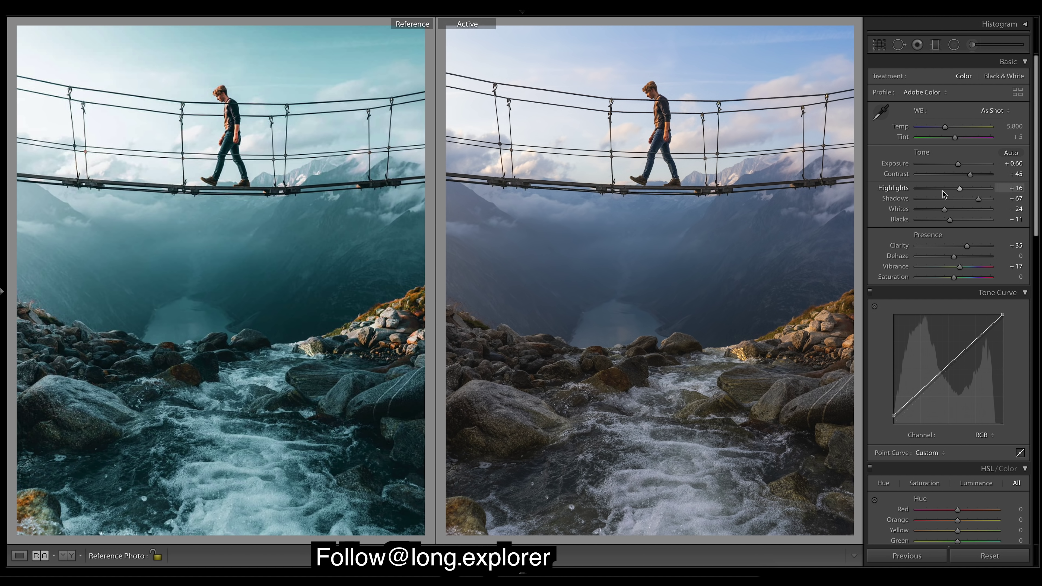
pyautogui.moveTo(963, 268)
pyautogui.mouseDown()
pyautogui.moveTo(951, 267)
pyautogui.moveTo(967, 267)
pyautogui.mouseUp()
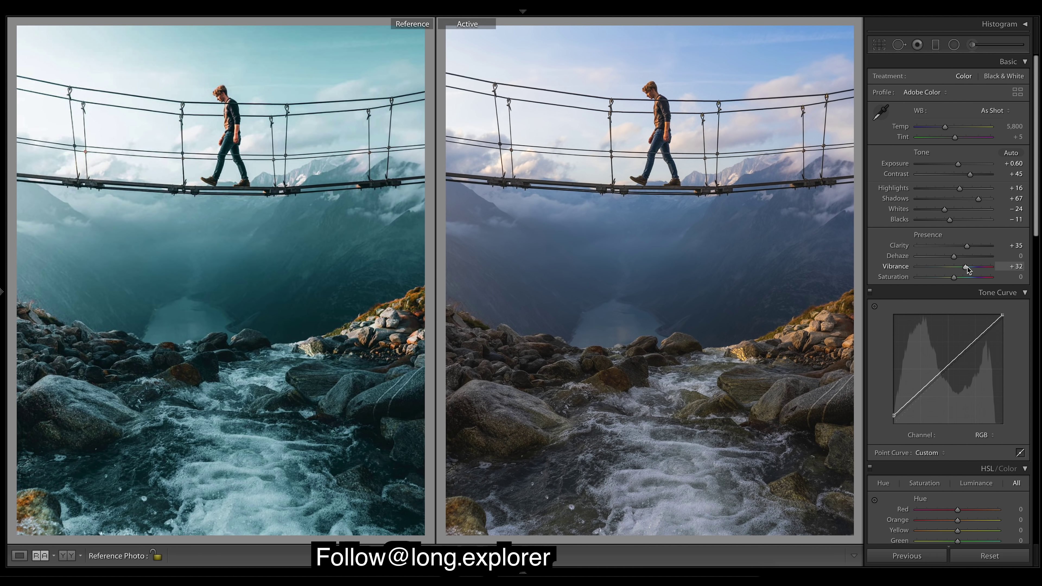
pyautogui.hotkey('ctrl', 'z')
# Step: Add a tone curve point above the faded black point and pull it down to darken shadows
pyautogui.moveTo(1037, 145); pyautogui.dragTo(1041, 182)
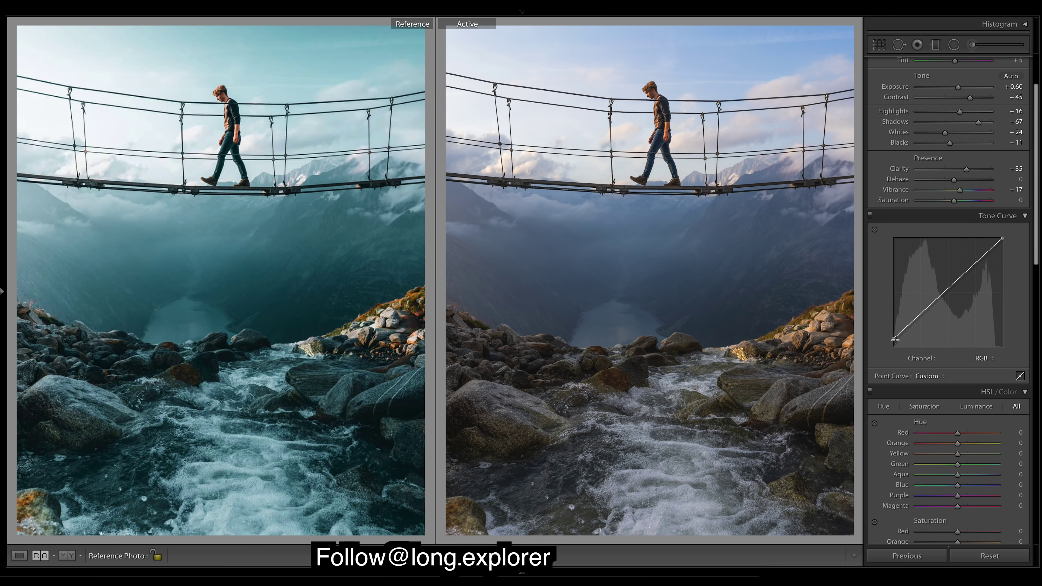
pyautogui.moveTo(916, 318); pyautogui.dragTo(919, 324)
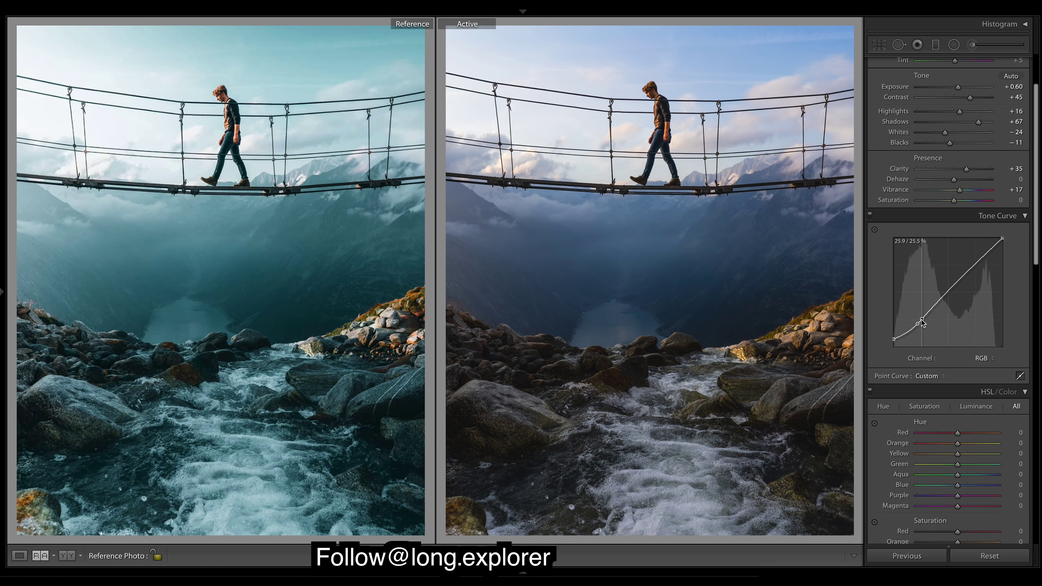
pyautogui.click(923, 319)
pyautogui.moveTo(919, 327); pyautogui.dragTo(918, 314)
pyautogui.hotkey('ctrl', 'z')
pyautogui.moveTo(899, 334); pyautogui.dragTo(899, 330)
# Step: Compare the before view and toggle the Tone Curve effect off and on, leaving it enabled
pyautogui.press('\\')
pyautogui.press('\\')
pyautogui.click(871, 214)
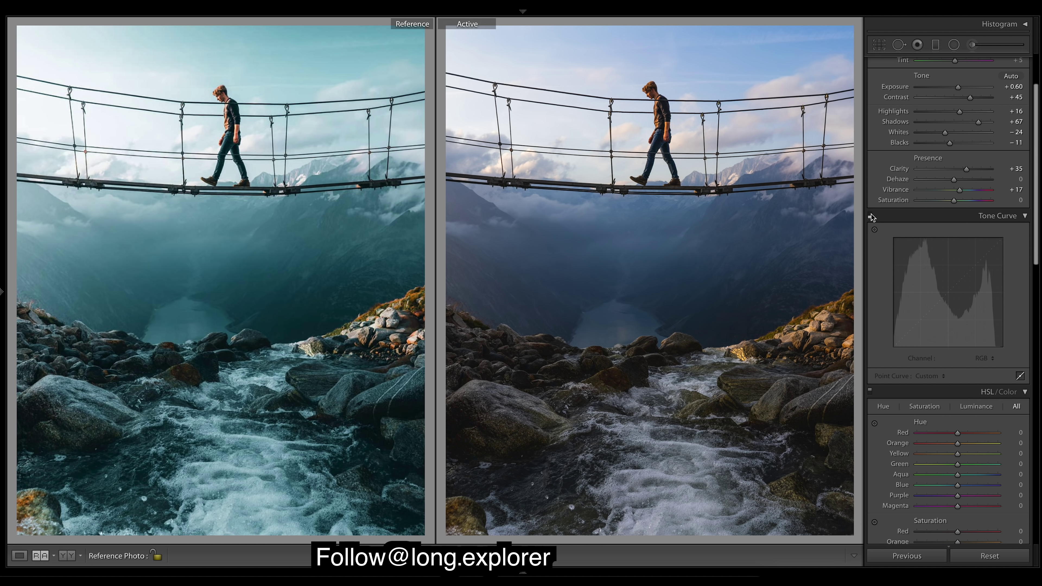
pyautogui.click(871, 214)
pyautogui.click(871, 215)
pyautogui.click(871, 214)
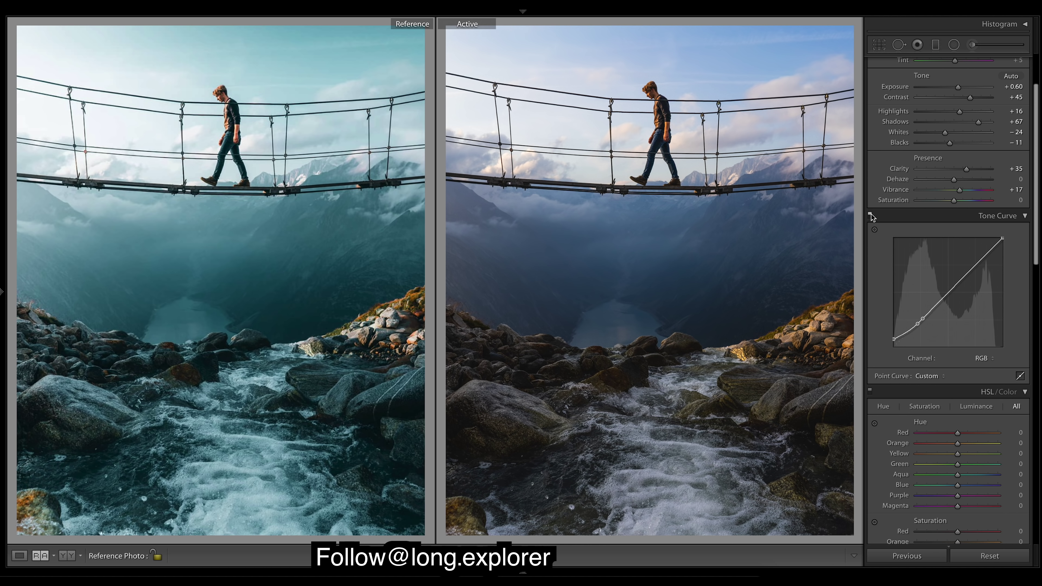
pyautogui.click(871, 214)
pyautogui.click(870, 214)
pyautogui.click(870, 215)
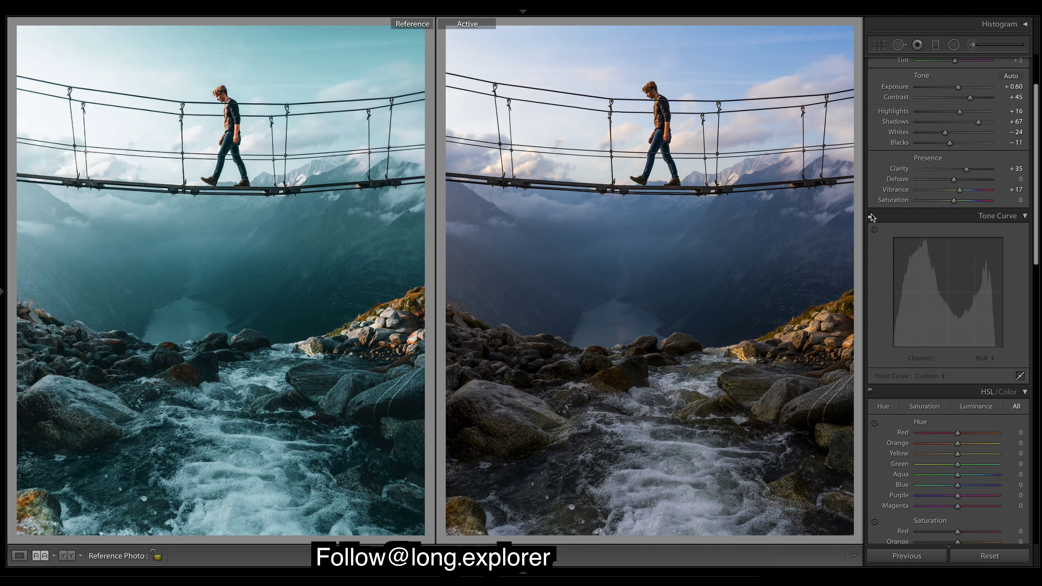
pyautogui.click(870, 215)
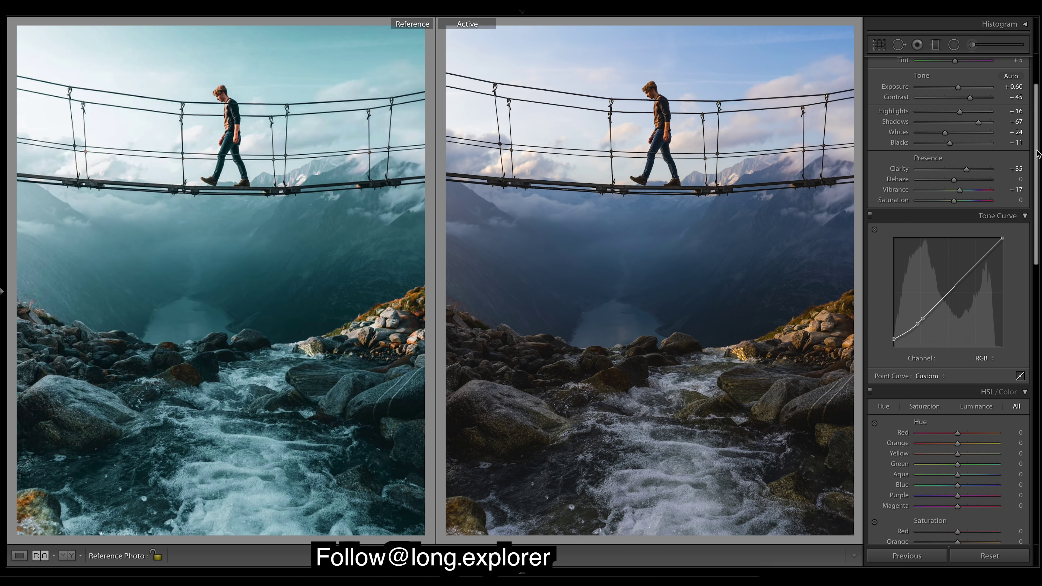
pyautogui.scroll(-5, 1040, 155)
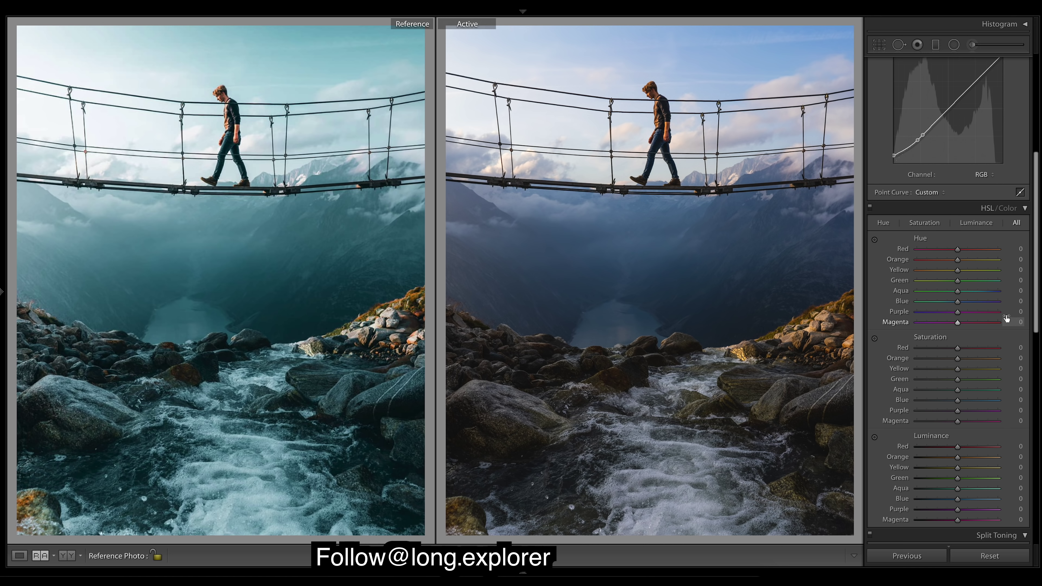
# Step: Set the Aqua hue to +50 and the Blue hue to −40
pyautogui.moveTo(959, 291); pyautogui.dragTo(979, 292)
pyautogui.moveTo(979, 292); pyautogui.dragTo(966, 306)
pyautogui.moveTo(980, 293); pyautogui.dragTo(959, 303)
pyautogui.moveTo(959, 303); pyautogui.dragTo(942, 304)
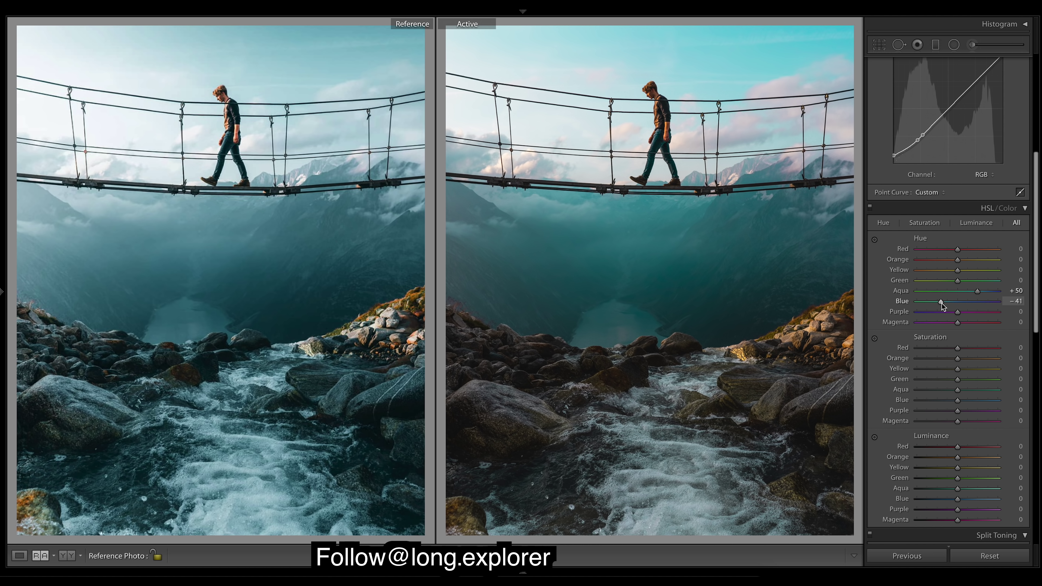
pyautogui.moveTo(942, 306); pyautogui.dragTo(941, 310)
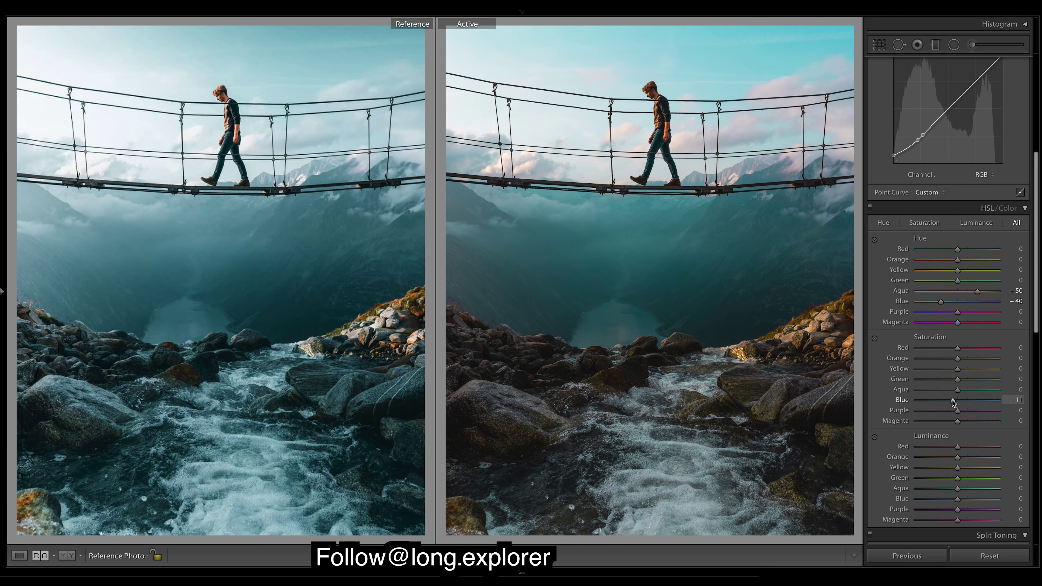
# Step: Lower Blue saturation to about −47
pyautogui.moveTo(953, 399); pyautogui.dragTo(940, 400)
pyautogui.moveTo(941, 402); pyautogui.dragTo(941, 406)
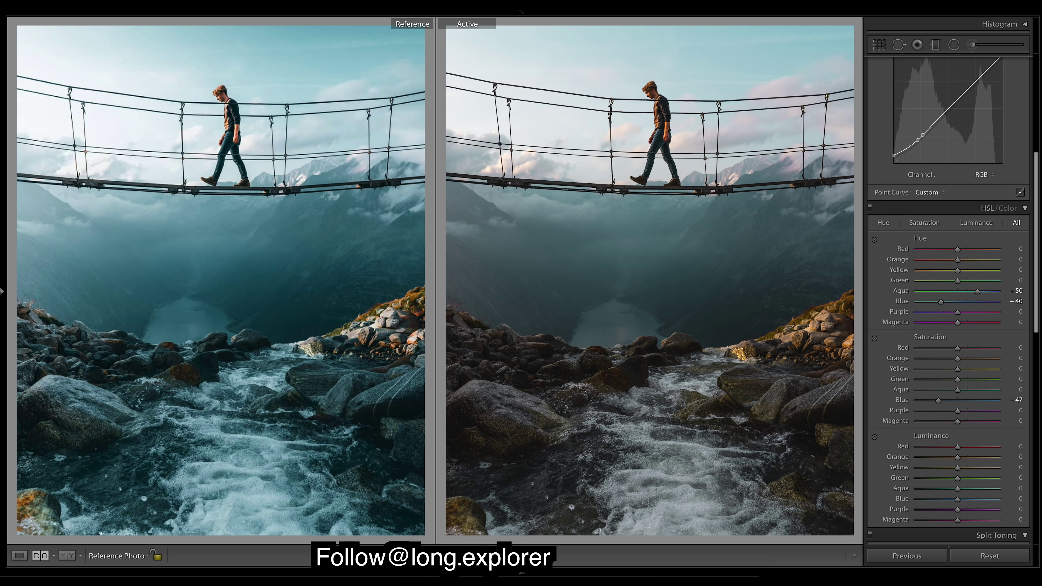
pyautogui.scroll(-8, 985, 294)
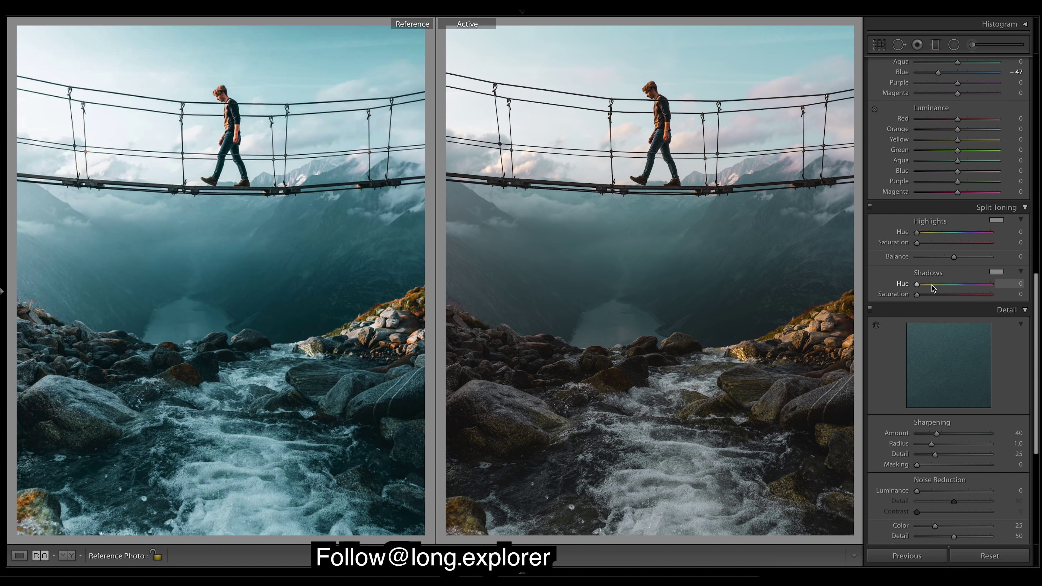
# Step: Split-tone with highlights hue 212 / saturation 7 and shadows hue 215 / saturation 21
pyautogui.moveTo(917, 284); pyautogui.dragTo(933, 285)
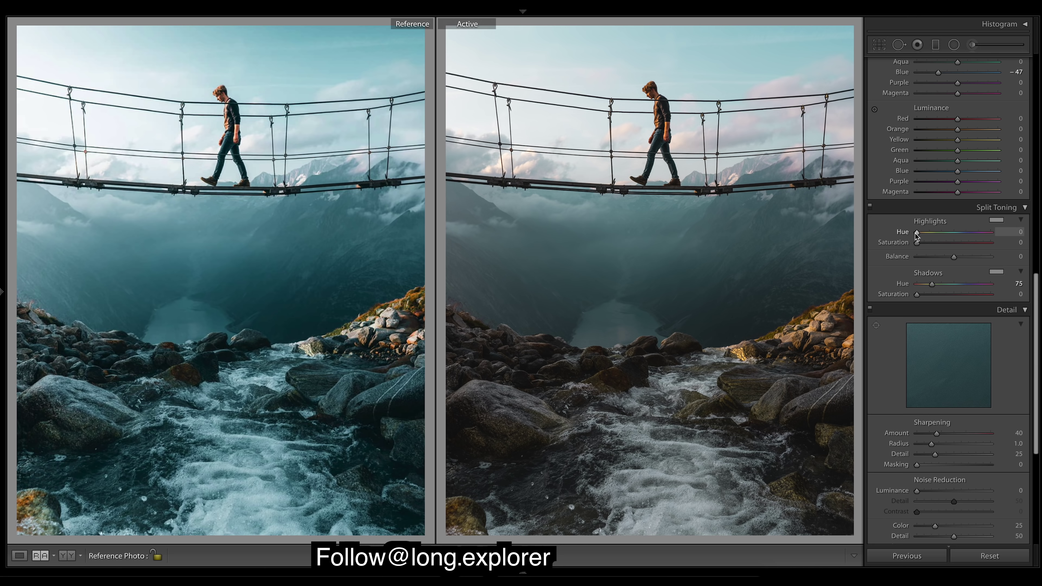
pyautogui.moveTo(916, 234); pyautogui.dragTo(960, 231)
pyautogui.moveTo(961, 229); pyautogui.dragTo(959, 229)
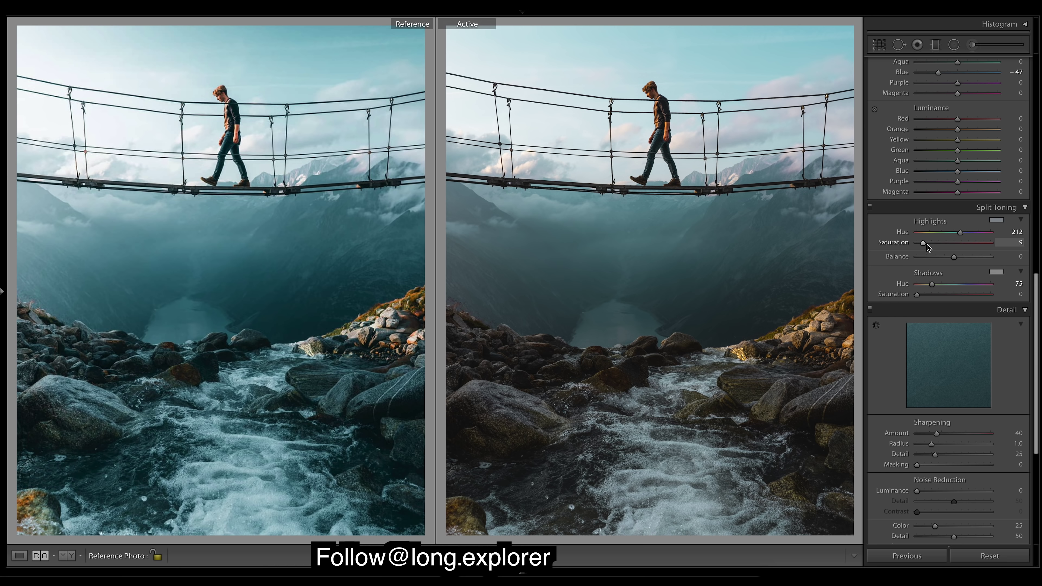
pyautogui.moveTo(927, 246); pyautogui.dragTo(926, 246)
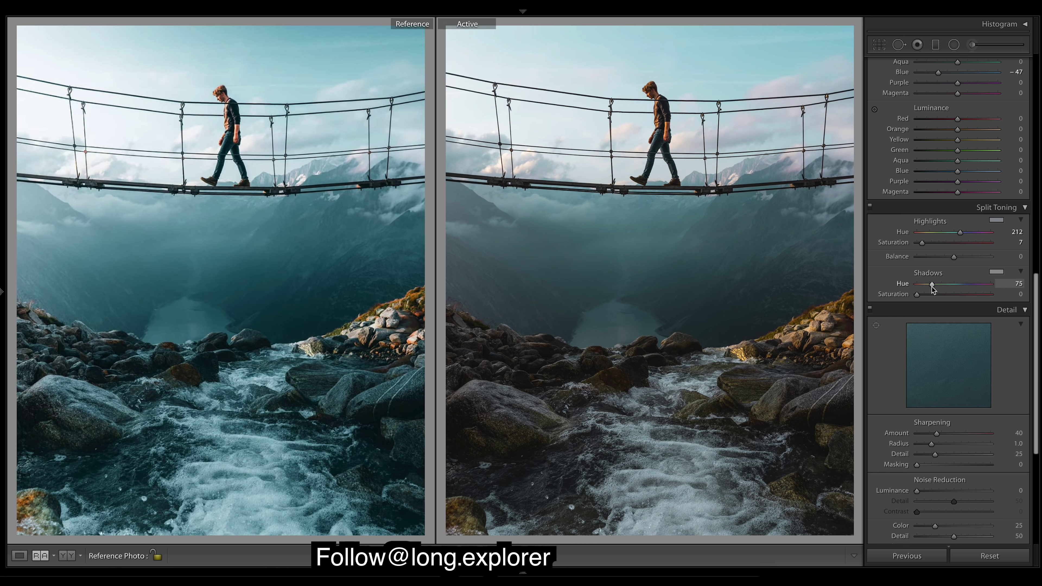
pyautogui.moveTo(932, 287); pyautogui.dragTo(962, 284)
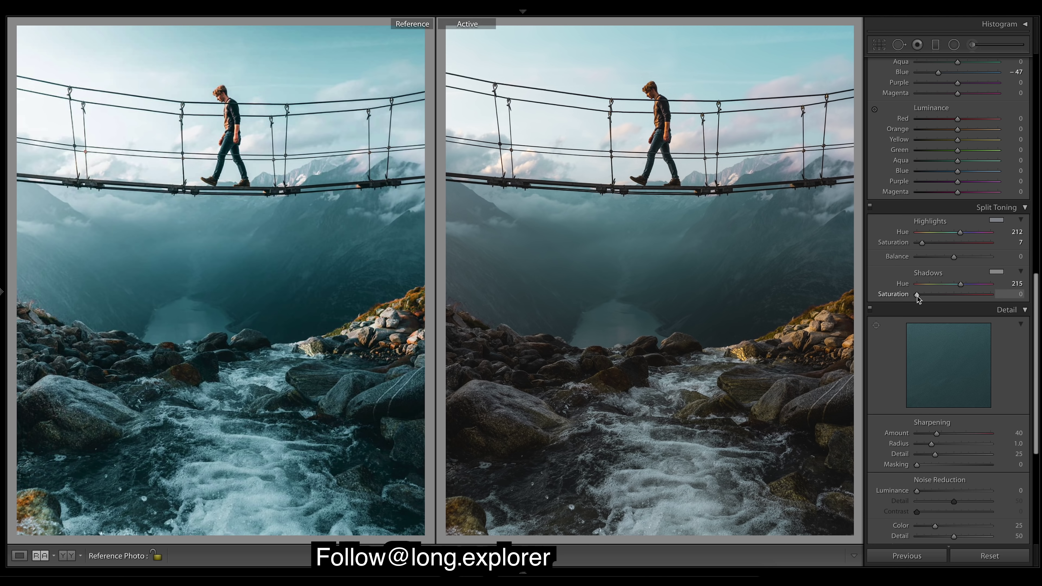
pyautogui.moveTo(917, 295); pyautogui.dragTo(925, 294)
pyautogui.moveTo(926, 294); pyautogui.dragTo(934, 297)
pyautogui.moveTo(933, 295); pyautogui.dragTo(932, 296)
pyautogui.moveTo(1041, 349); pyautogui.dragTo(1037, 242)
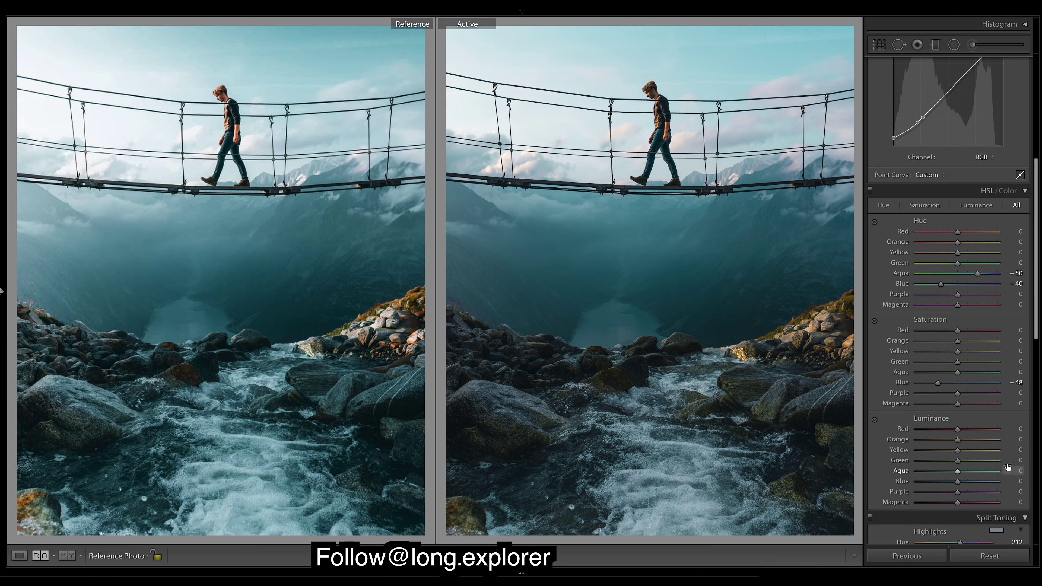
# Step: Set Orange luminance +100, Orange/Yellow saturation +23/+26, and Orange/Yellow hue −9/−21
pyautogui.moveTo(959, 440); pyautogui.dragTo(998, 440)
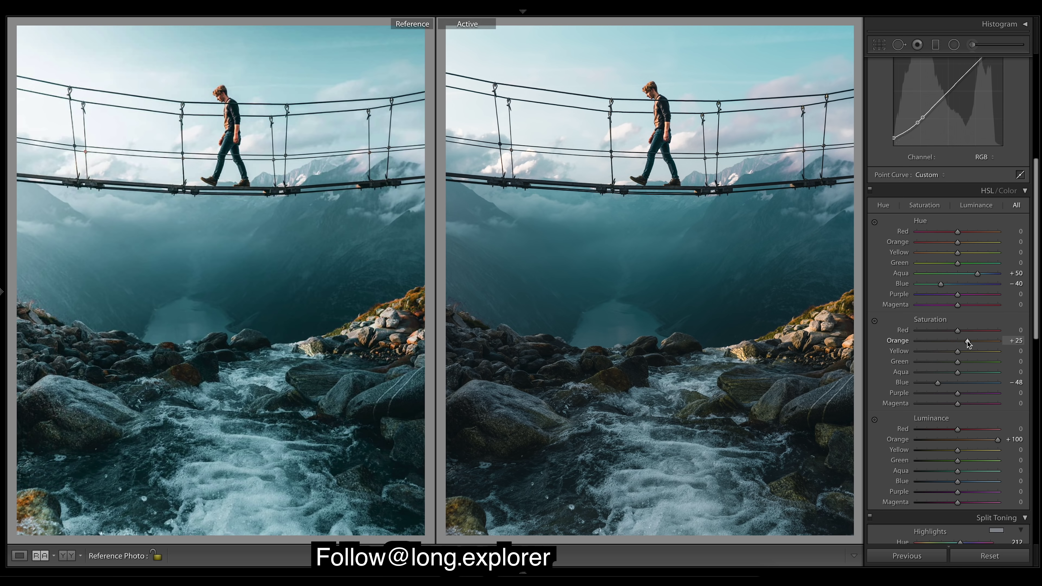
pyautogui.moveTo(957, 351); pyautogui.dragTo(917, 352)
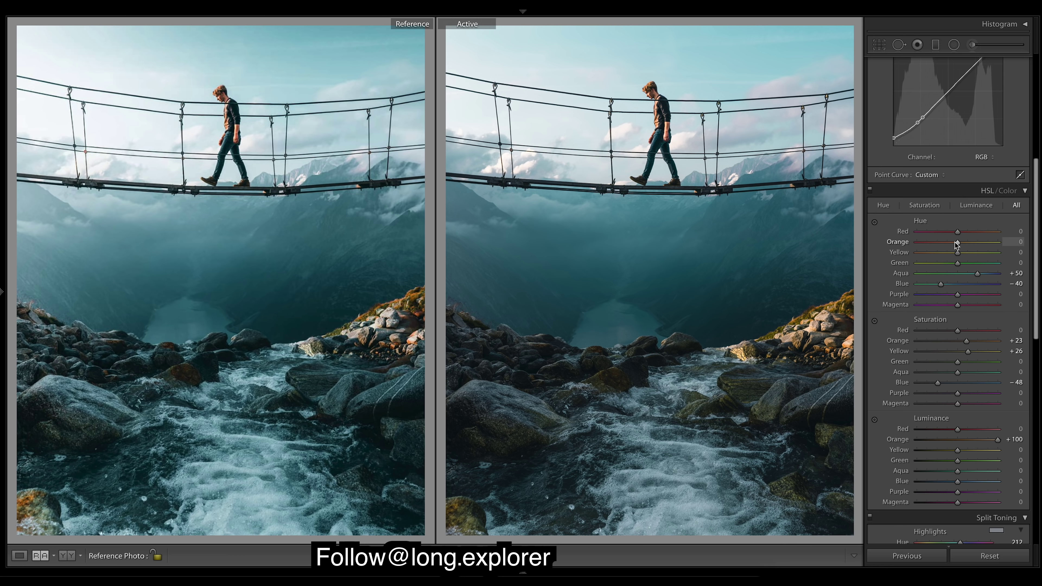
pyautogui.moveTo(955, 243); pyautogui.dragTo(951, 244)
pyautogui.moveTo(956, 251); pyautogui.dragTo(951, 251)
pyautogui.moveTo(948, 248); pyautogui.dragTo(948, 249)
# Step: Desaturate purples and magentas to −100 and set Blue luminance to −11
pyautogui.press('\\')
pyautogui.press('\\')
pyautogui.moveTo(955, 397); pyautogui.dragTo(918, 405)
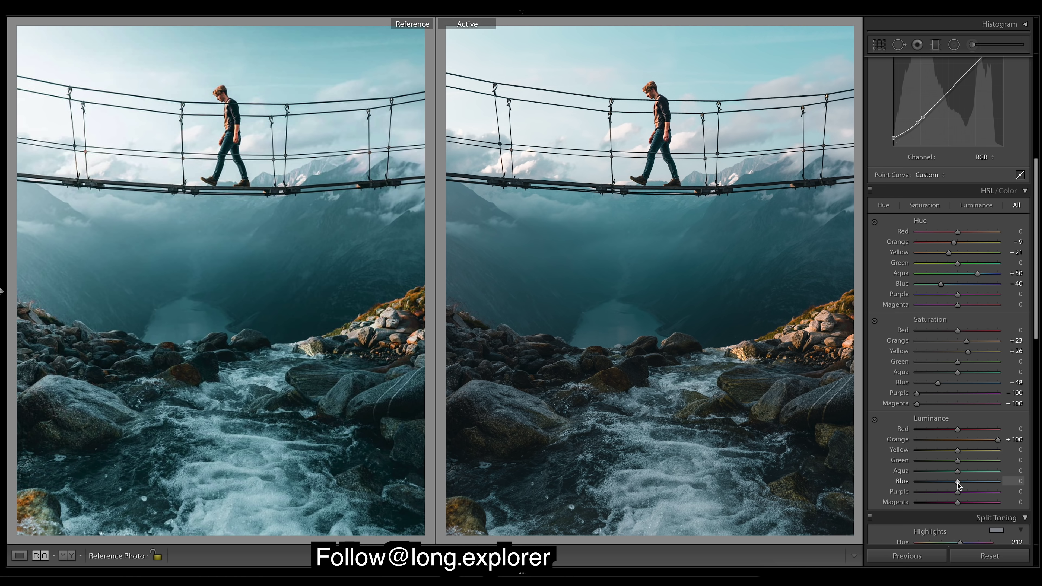
pyautogui.moveTo(953, 483); pyautogui.dragTo(940, 485)
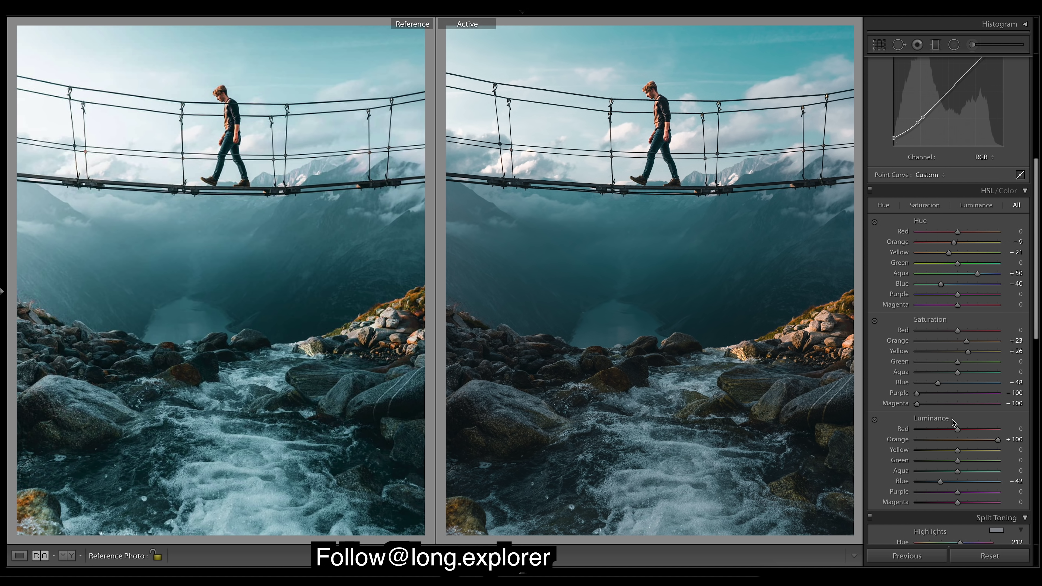
pyautogui.click(948, 485)
pyautogui.moveTo(947, 485); pyautogui.dragTo(947, 483)
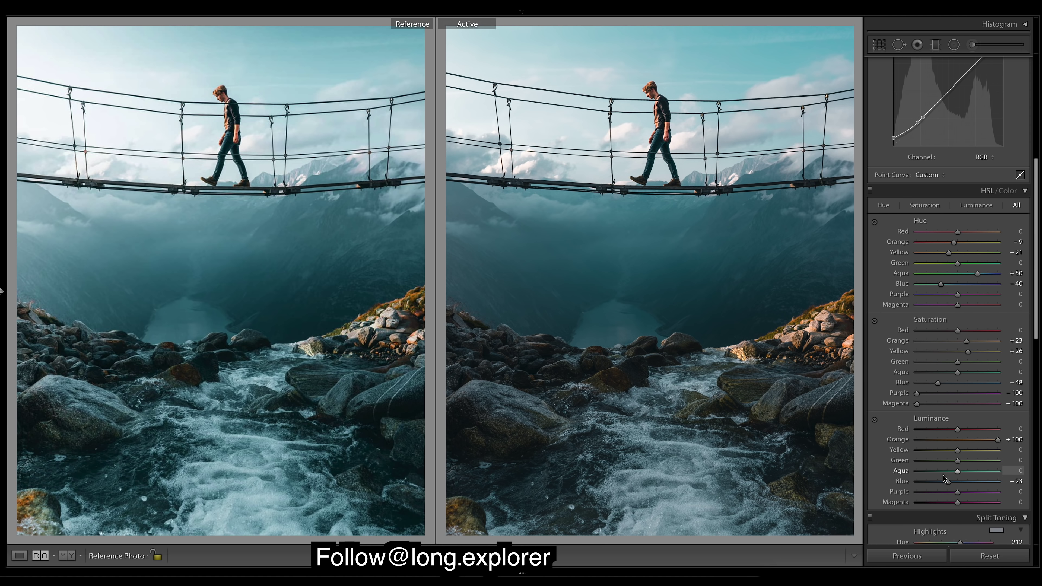
pyautogui.doubleClick(948, 483)
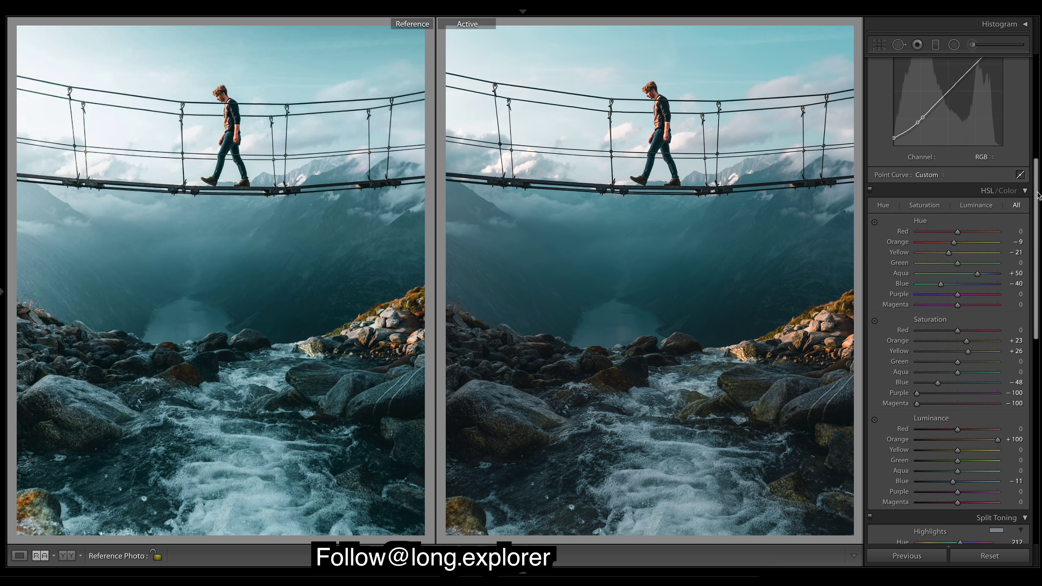
pyautogui.moveTo(1041, 208); pyautogui.dragTo(1040, 273)
# Step: Raise the Detail panel's Sharpening Amount from 40 to about 88
pyautogui.scroll(-5, 952, 330)
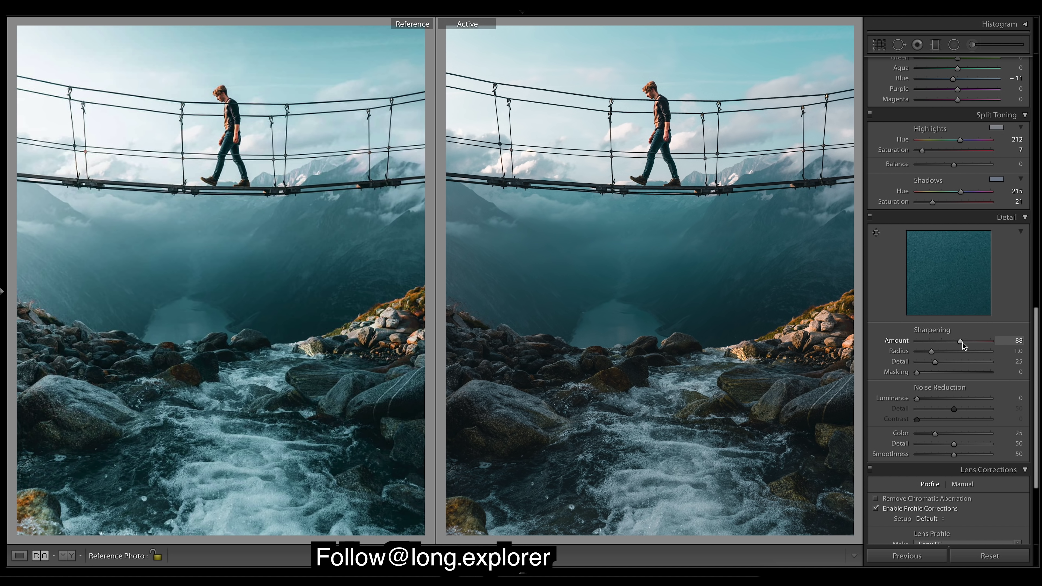
pyautogui.moveTo(966, 344); pyautogui.dragTo(957, 345)
pyautogui.moveTo(1037, 329); pyautogui.dragTo(1036, 66)
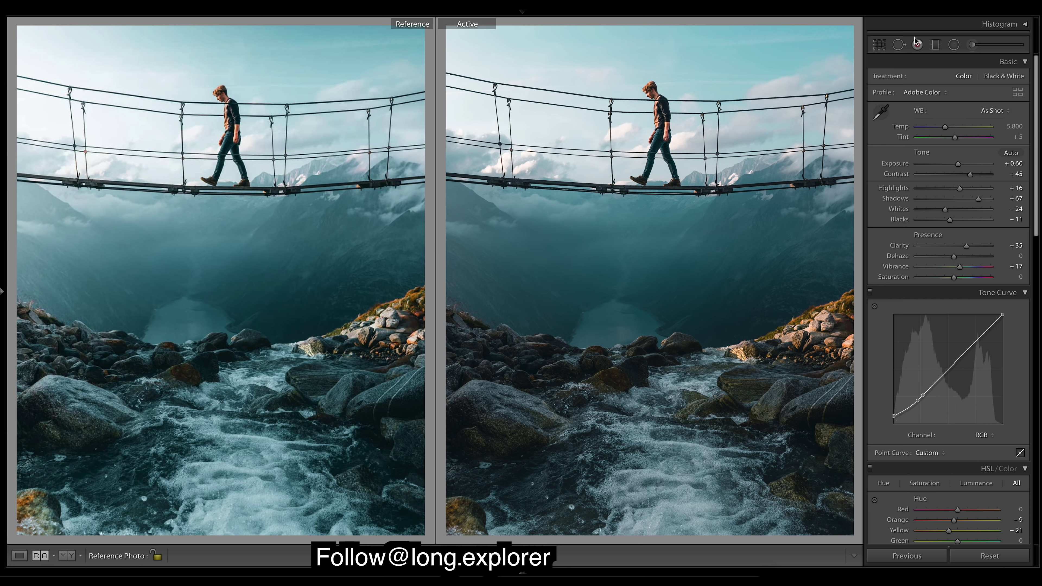
# Step: Place a tilted graduated filter across the lower valley and lake with Temp −21
pyautogui.click(933, 45)
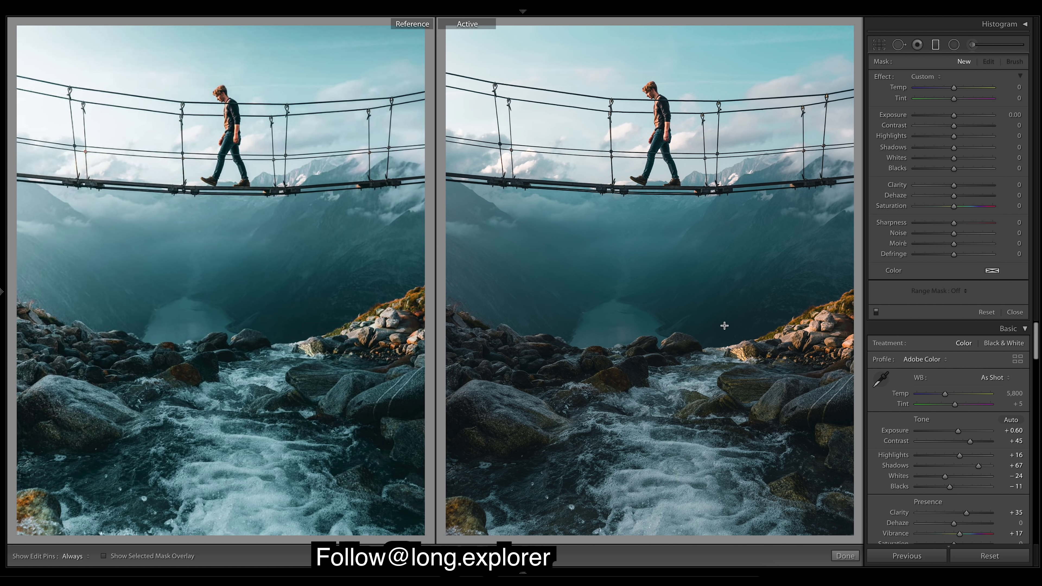
pyautogui.moveTo(637, 286); pyautogui.dragTo(635, 373)
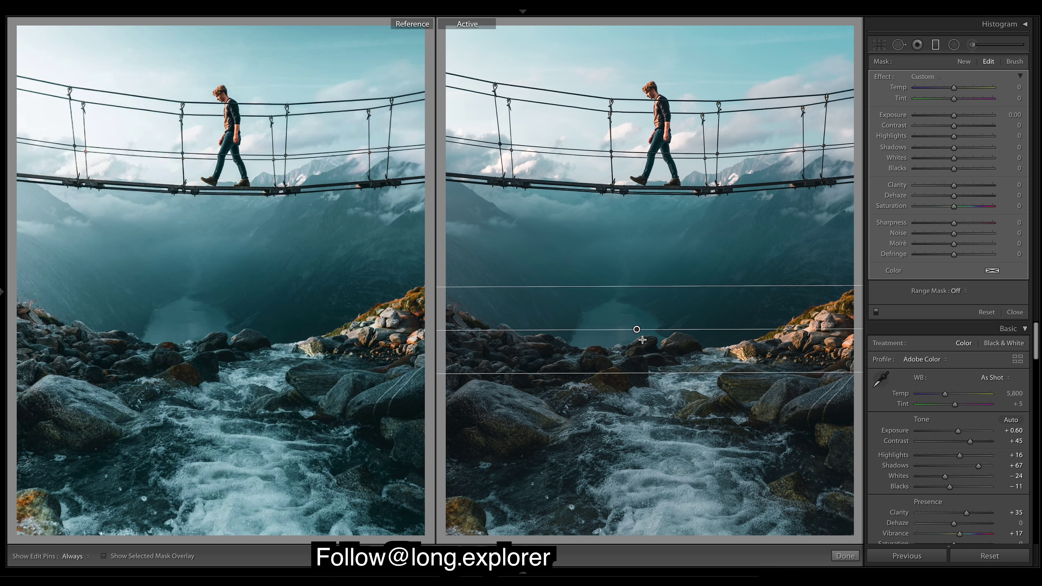
pyautogui.moveTo(635, 331); pyautogui.dragTo(635, 313)
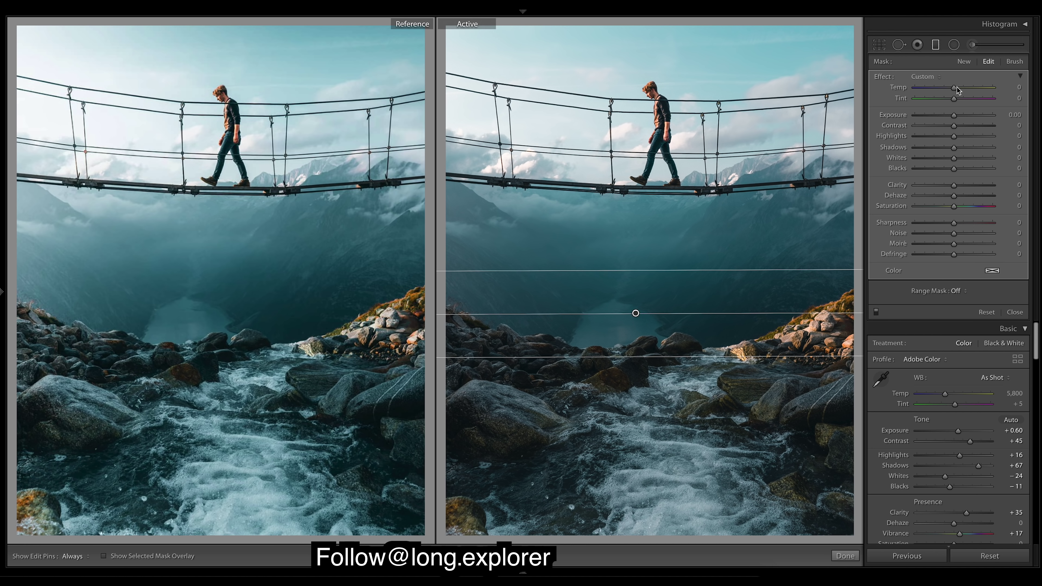
pyautogui.moveTo(954, 91); pyautogui.dragTo(947, 91)
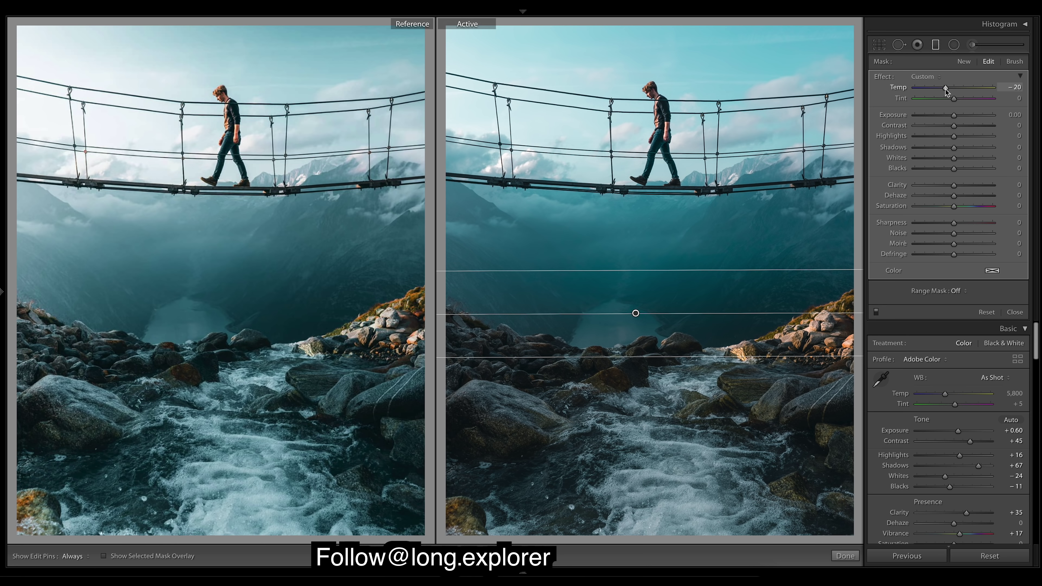
pyautogui.moveTo(946, 89); pyautogui.dragTo(945, 88)
pyautogui.moveTo(732, 317); pyautogui.dragTo(552, 311)
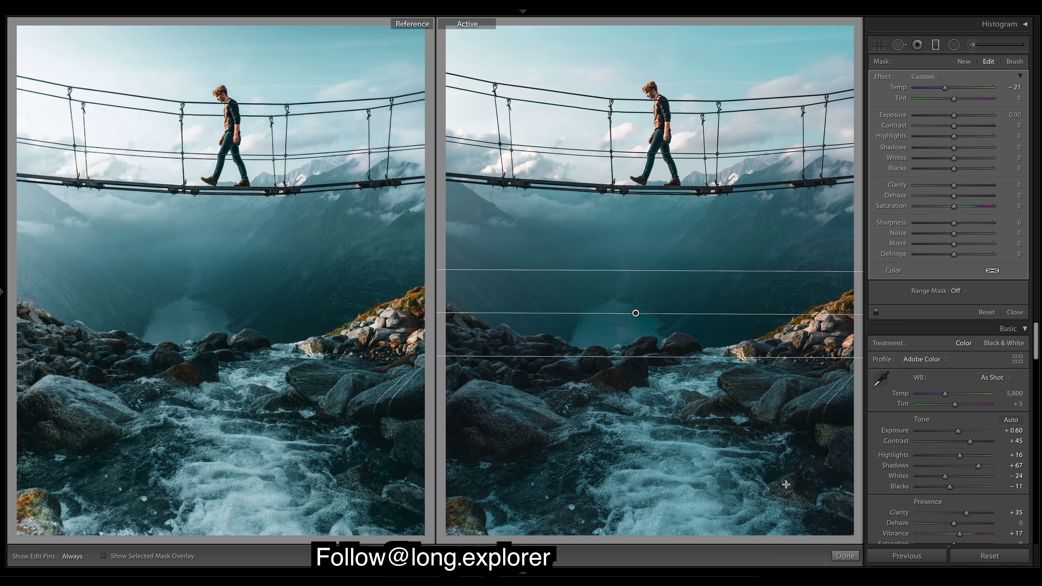
# Step: Give the graduated filter Highlights 29 and Whites 56, then finish it
pyautogui.click(966, 136)
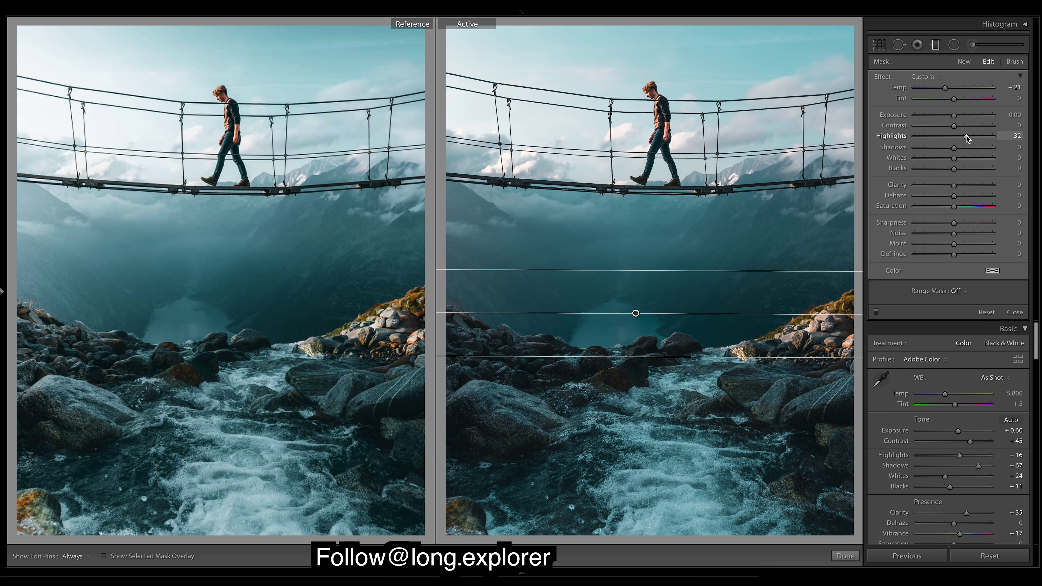
pyautogui.moveTo(965, 136); pyautogui.dragTo(973, 136)
pyautogui.moveTo(964, 141); pyautogui.dragTo(966, 141)
pyautogui.moveTo(951, 159); pyautogui.dragTo(975, 159)
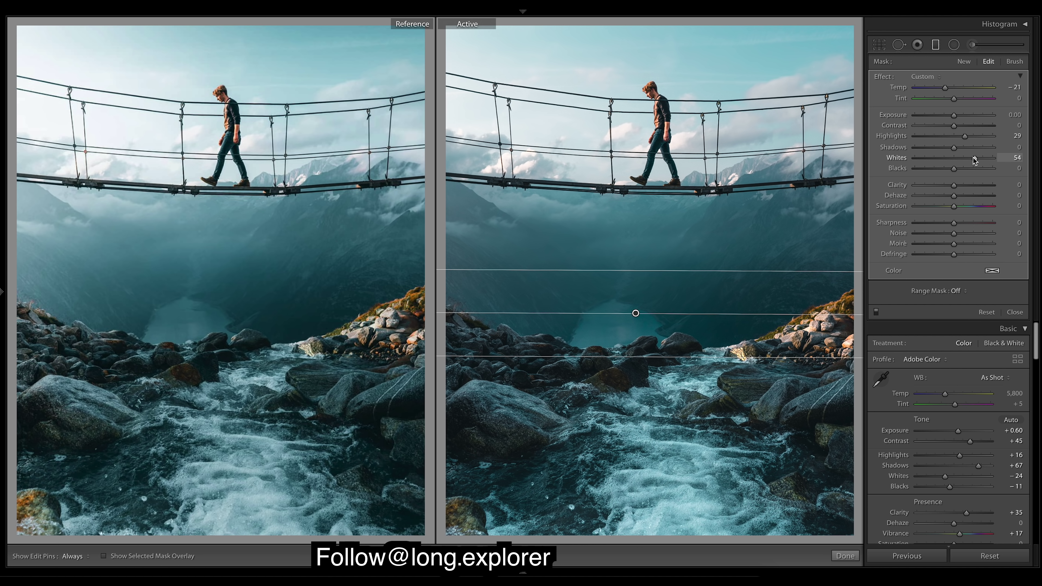
pyautogui.moveTo(974, 160); pyautogui.dragTo(976, 160)
pyautogui.click(846, 557)
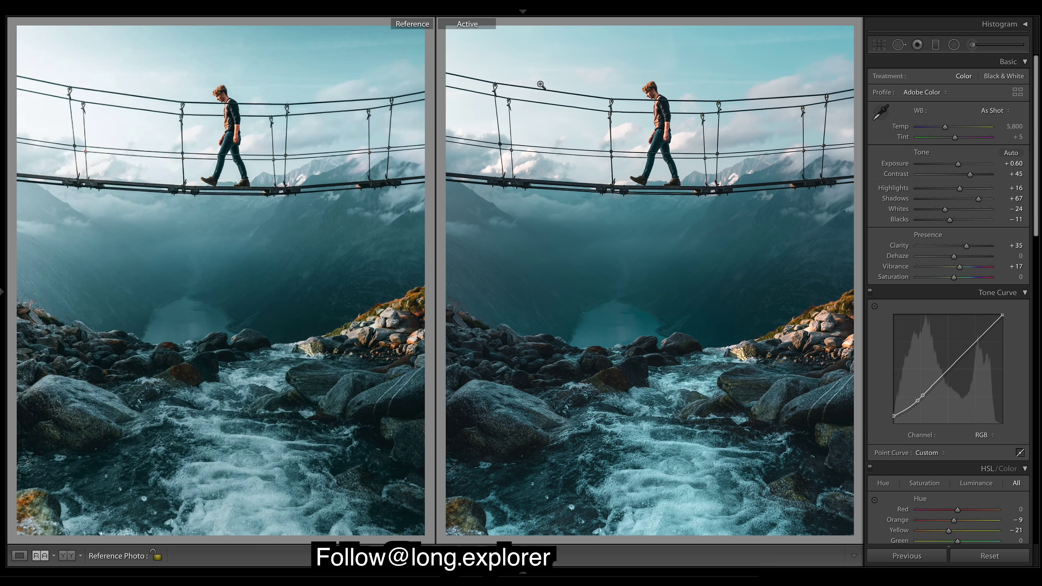
# Step: Draw a radial ellipse around the hiker and bridge, shifting it lower and widening it
pyautogui.moveTo(1002, 12)
pyautogui.click(954, 44)
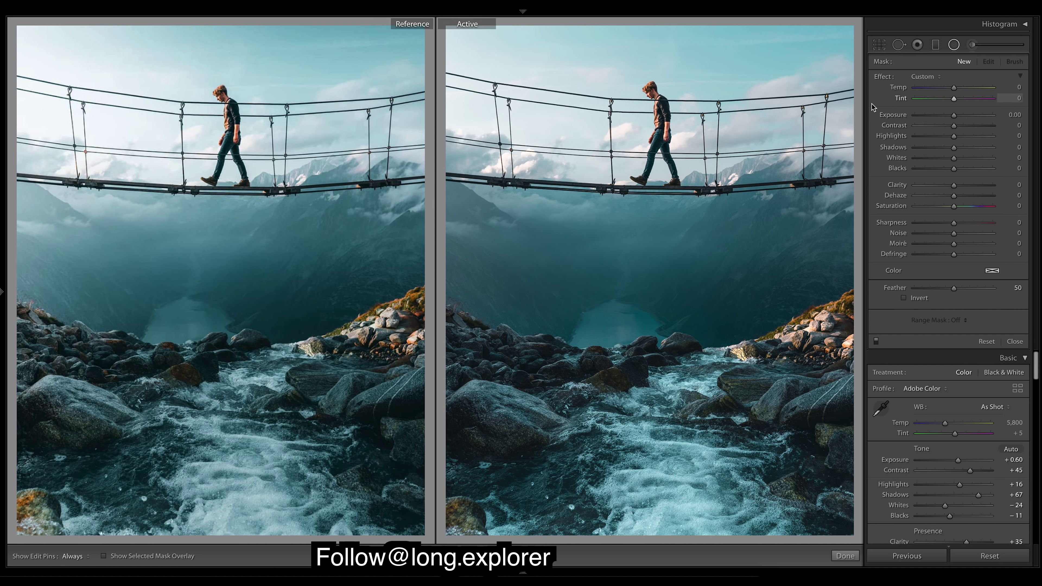
pyautogui.moveTo(477, 98); pyautogui.dragTo(654, 254)
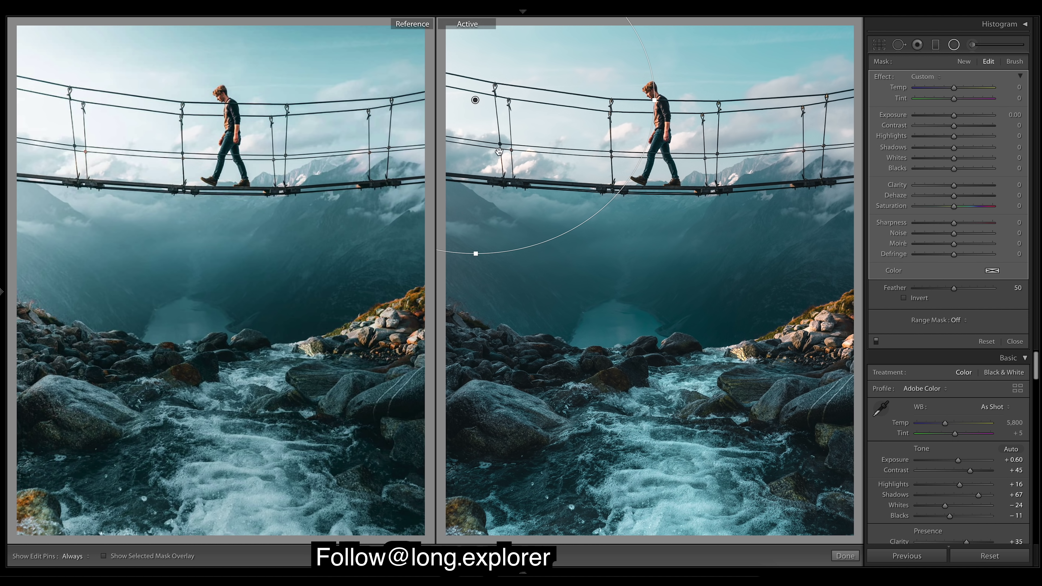
pyautogui.moveTo(477, 102); pyautogui.dragTo(483, 159)
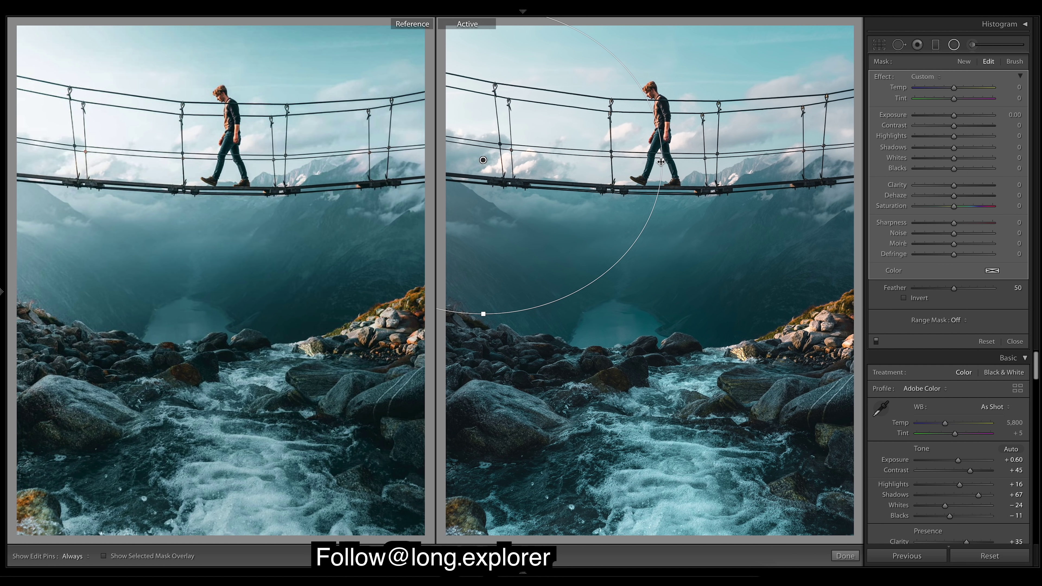
pyautogui.moveTo(661, 162); pyautogui.dragTo(668, 161)
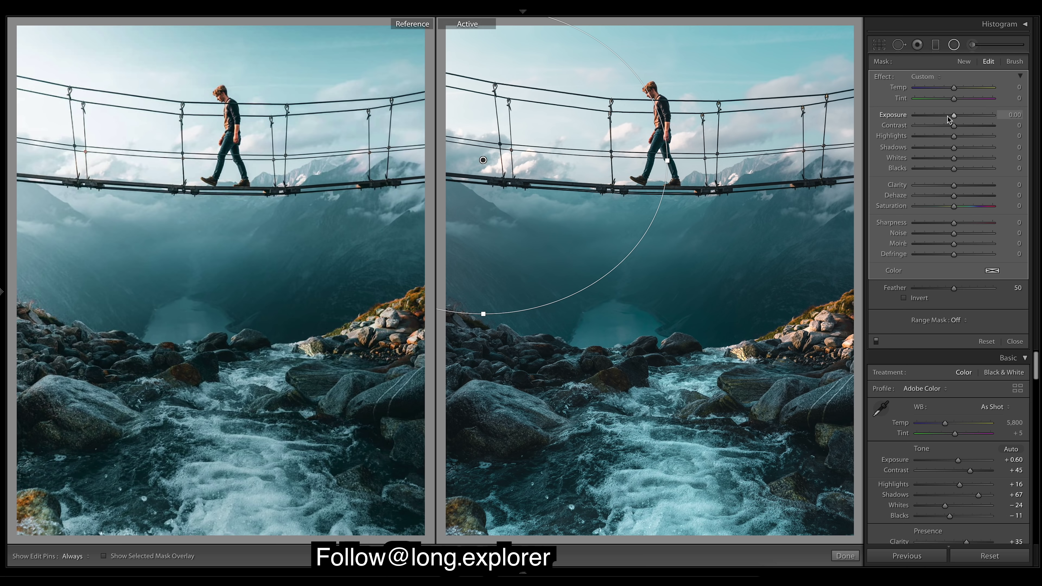
# Step: Set the radial mask to Exposure 0.33, inverted, with Dehaze -4, then finish it
pyautogui.moveTo(951, 116); pyautogui.dragTo(956, 120)
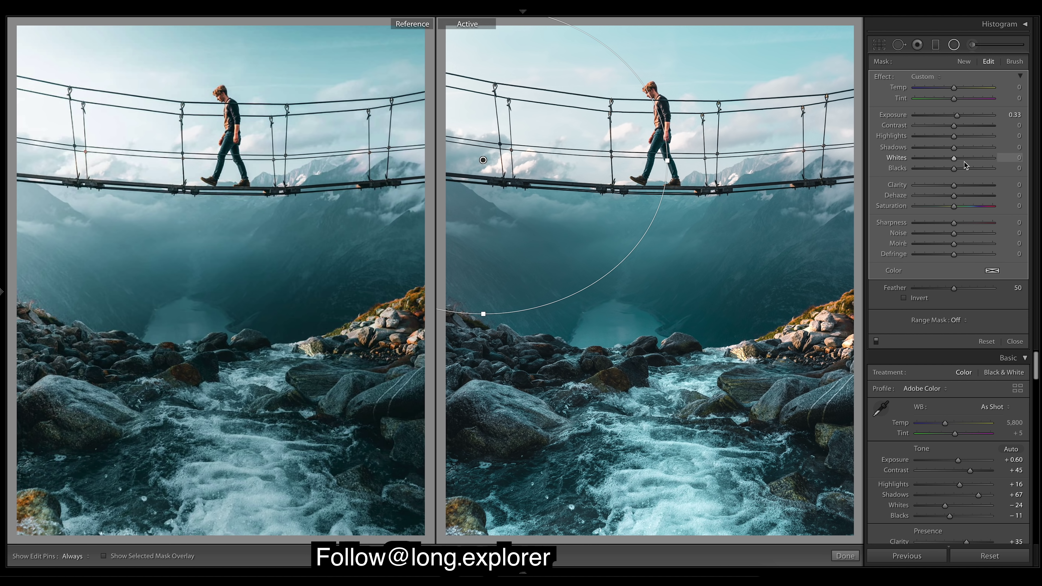
pyautogui.click(955, 196)
pyautogui.click(904, 298)
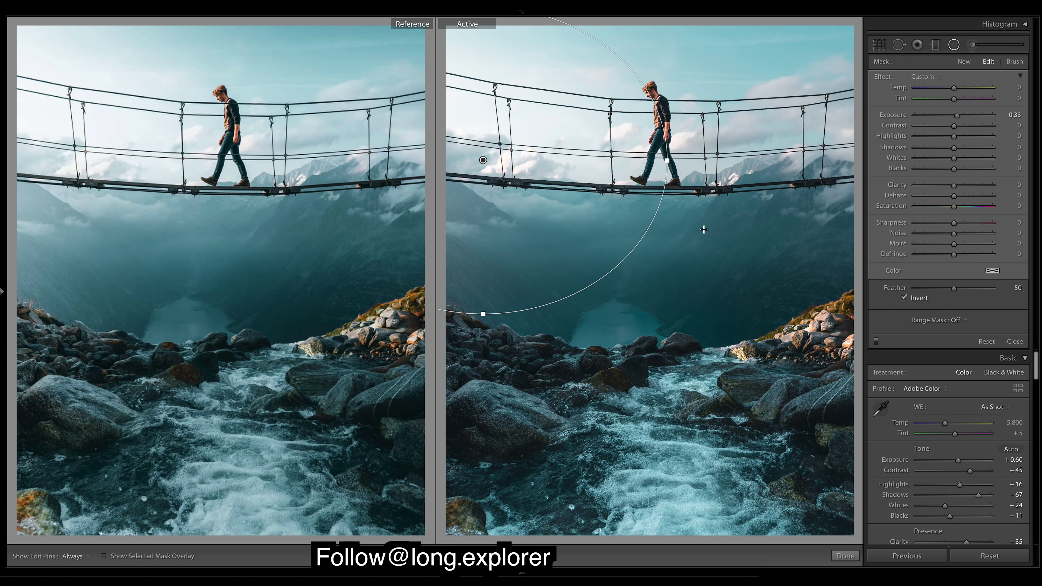
pyautogui.moveTo(45, 575)
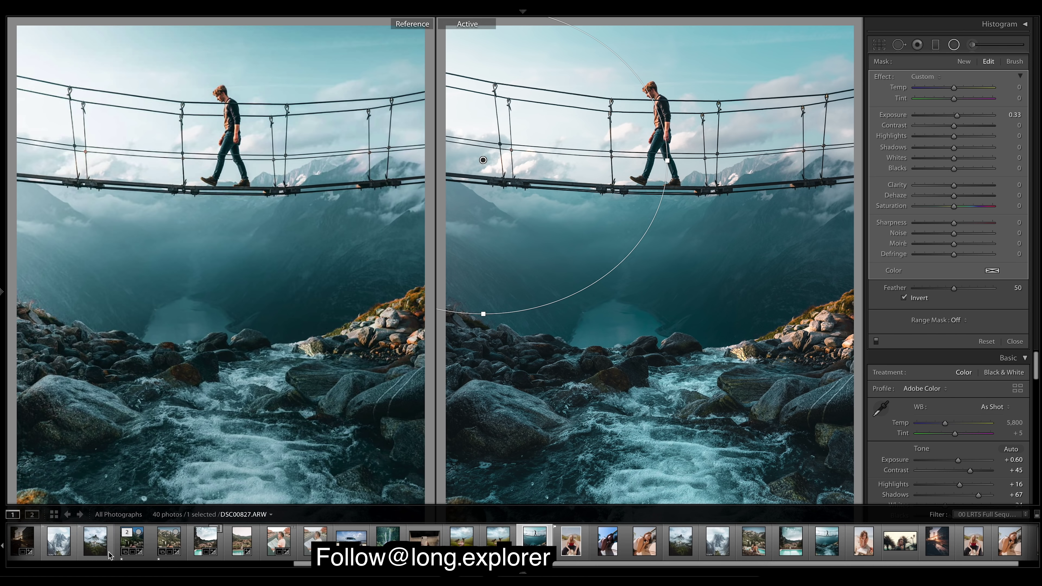
pyautogui.click(104, 557)
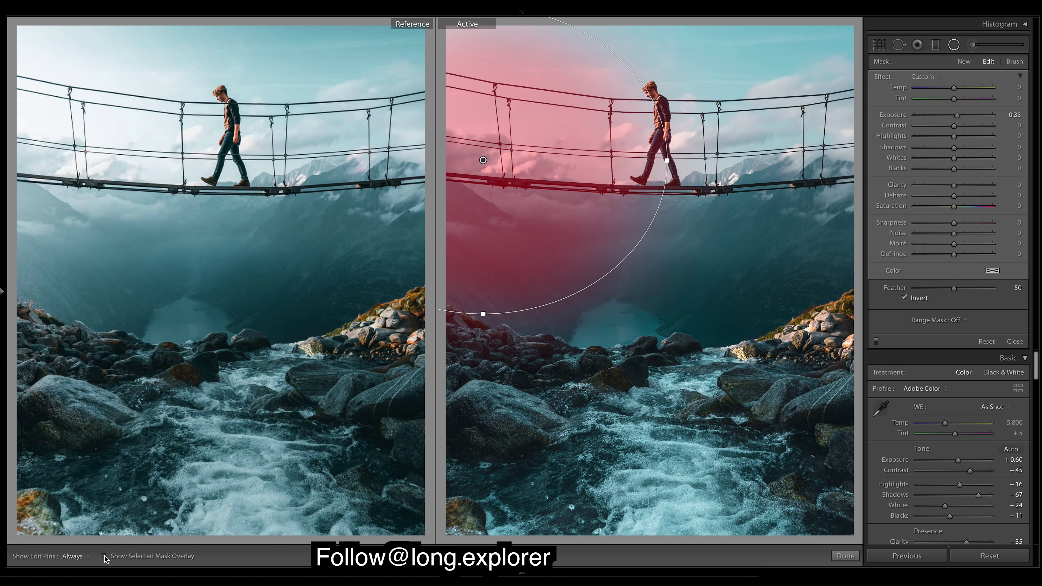
pyautogui.click(104, 556)
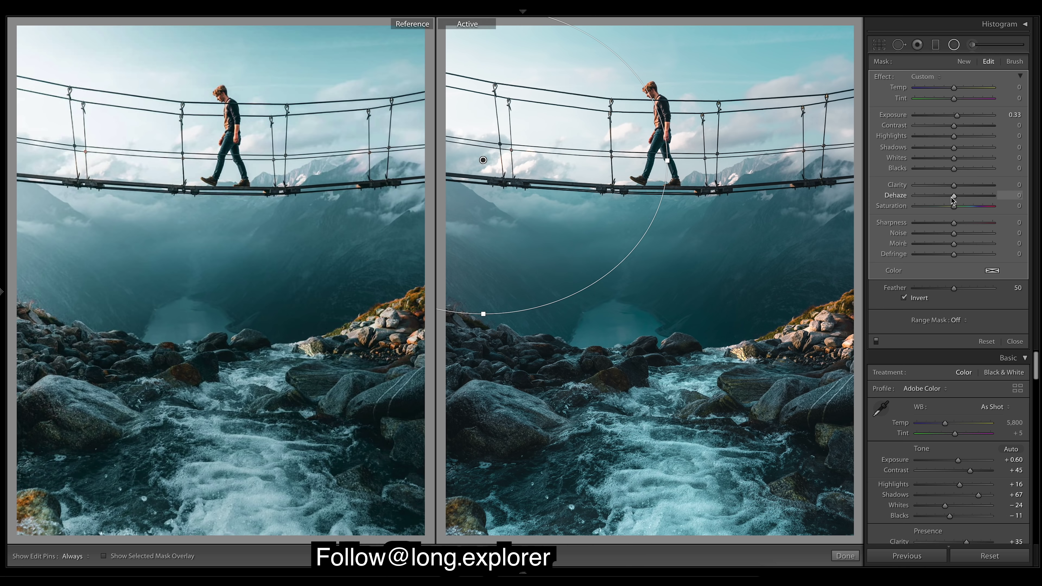
pyautogui.moveTo(952, 200)
pyautogui.mouseDown()
pyautogui.moveTo(962, 200)
pyautogui.moveTo(926, 201)
pyautogui.moveTo(950, 204)
pyautogui.mouseUp()
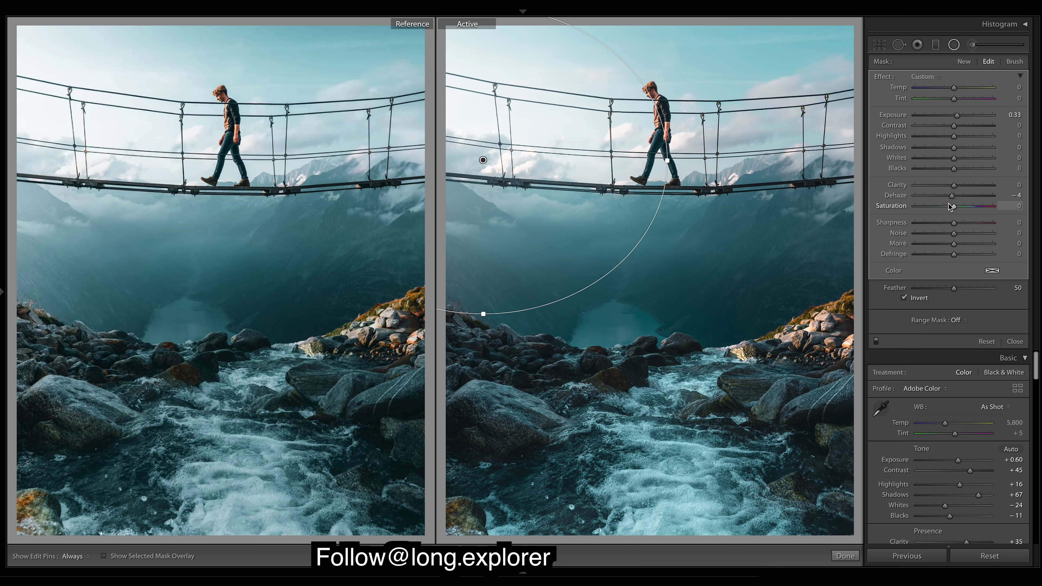
pyautogui.click(845, 556)
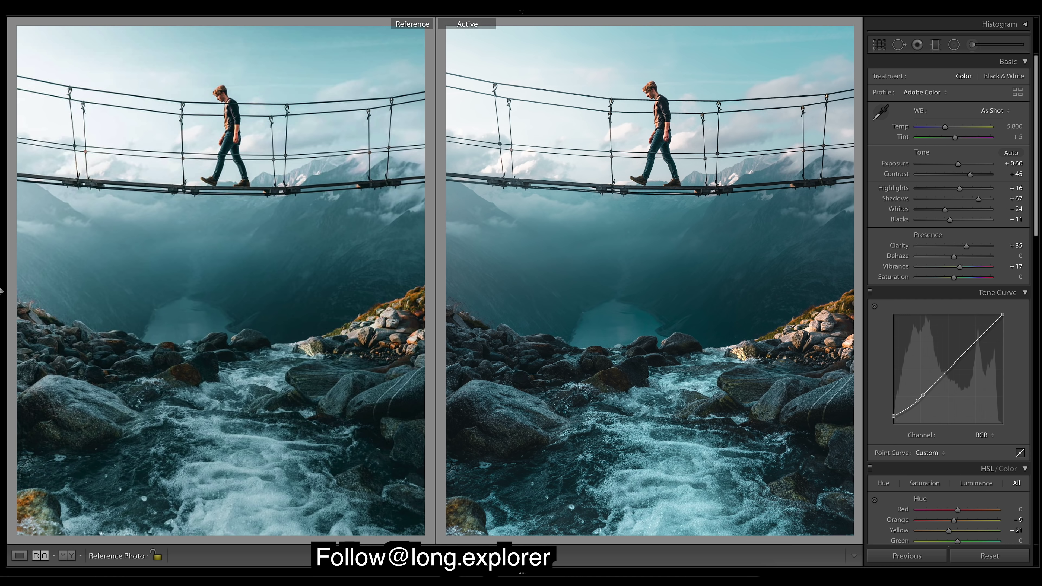
# Step: Paint an adjustment brush mask over the hiker with the pins hidden
pyautogui.click(972, 44)
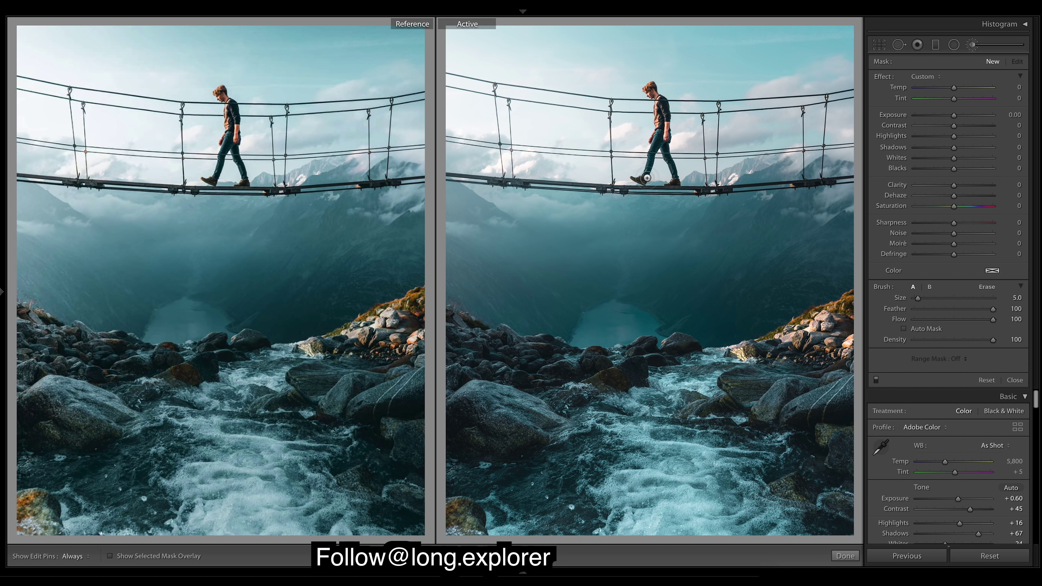
pyautogui.press('h')
pyautogui.moveTo(652, 90); pyautogui.dragTo(791, 87)
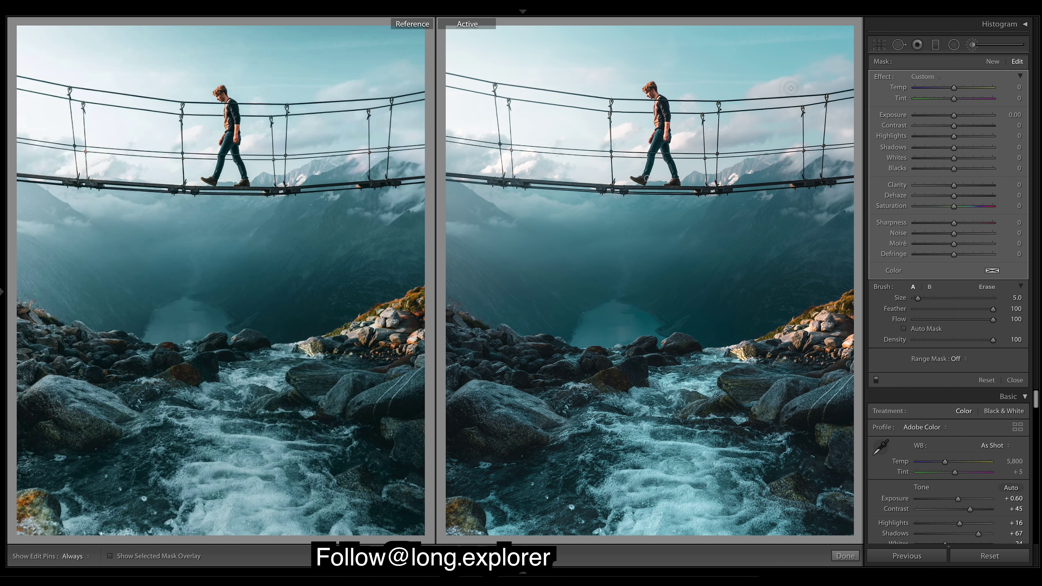
# Step: Raise the brush mask's Contrast to 23 and close the brush adjustment
pyautogui.moveTo(954, 126); pyautogui.dragTo(957, 126)
pyautogui.moveTo(957, 129); pyautogui.dragTo(961, 129)
pyautogui.scroll(-2, 1036, 385)
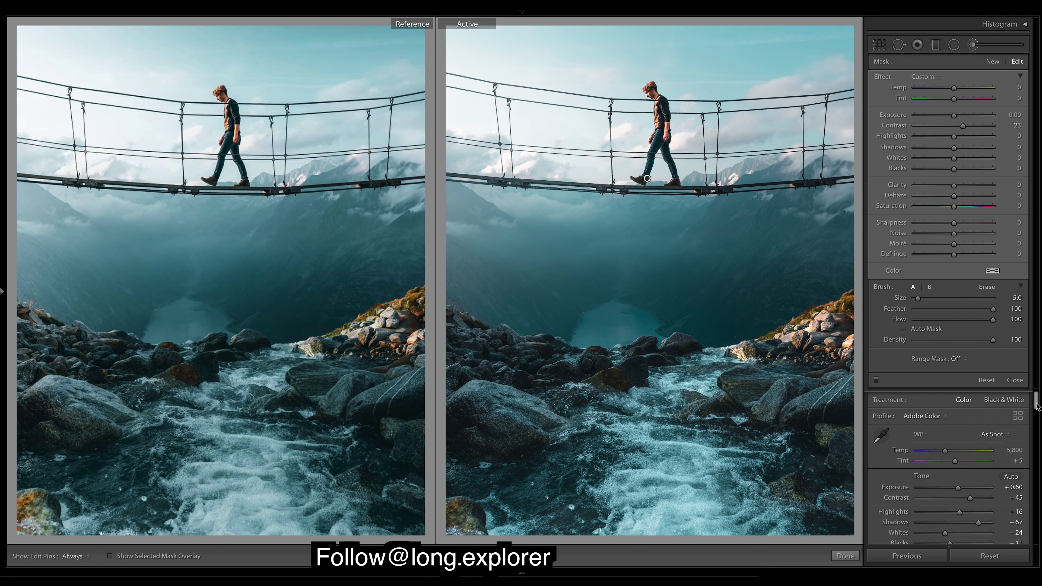
pyautogui.scroll(2, 1035, 384)
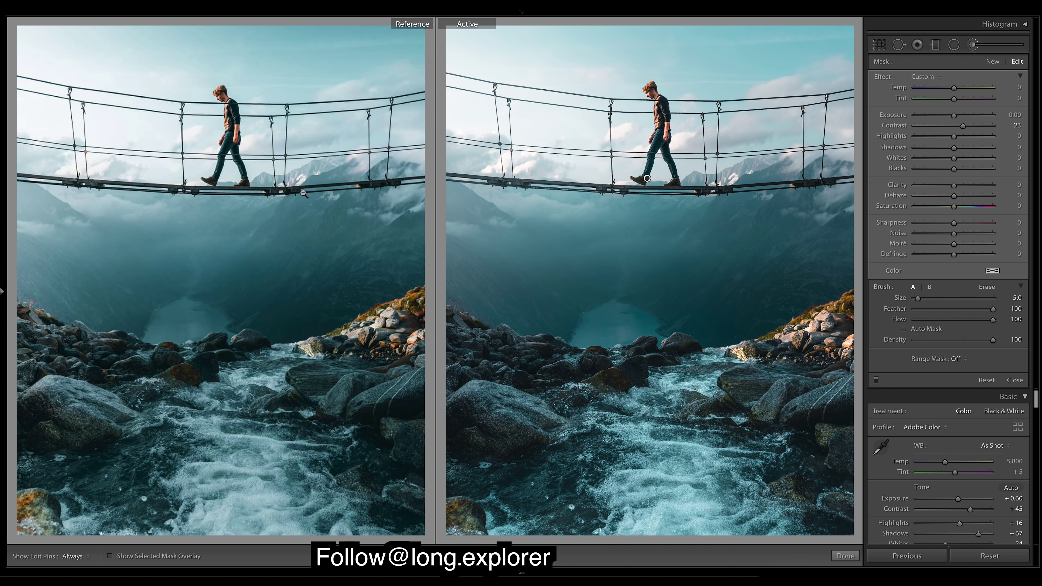
pyautogui.click(1016, 381)
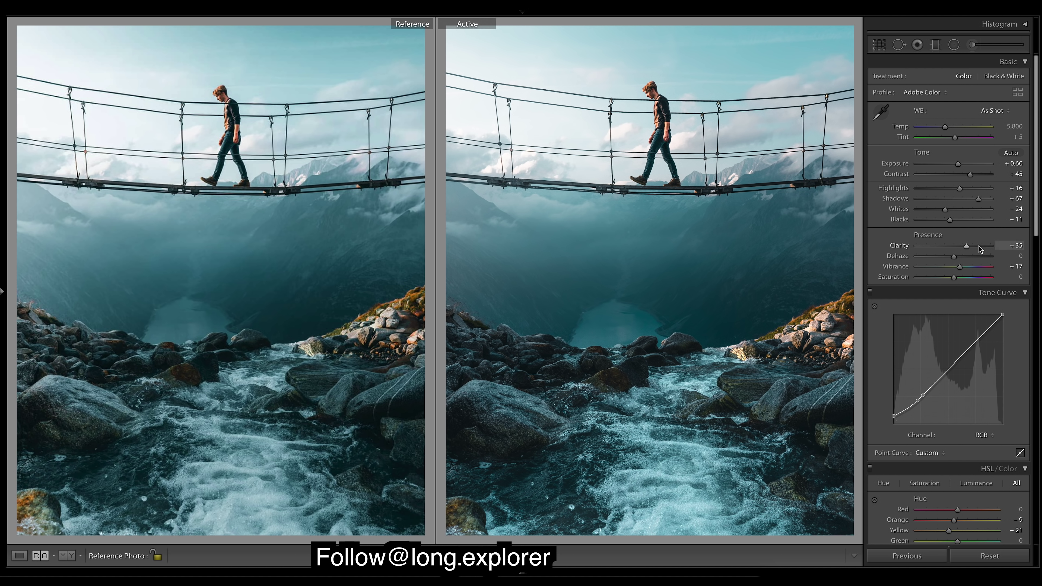
# Step: Keep Clarity at +35 by undoing a tweak, and lower Sharpening Amount from 75 to 40
pyautogui.moveTo(962, 247); pyautogui.dragTo(957, 248)
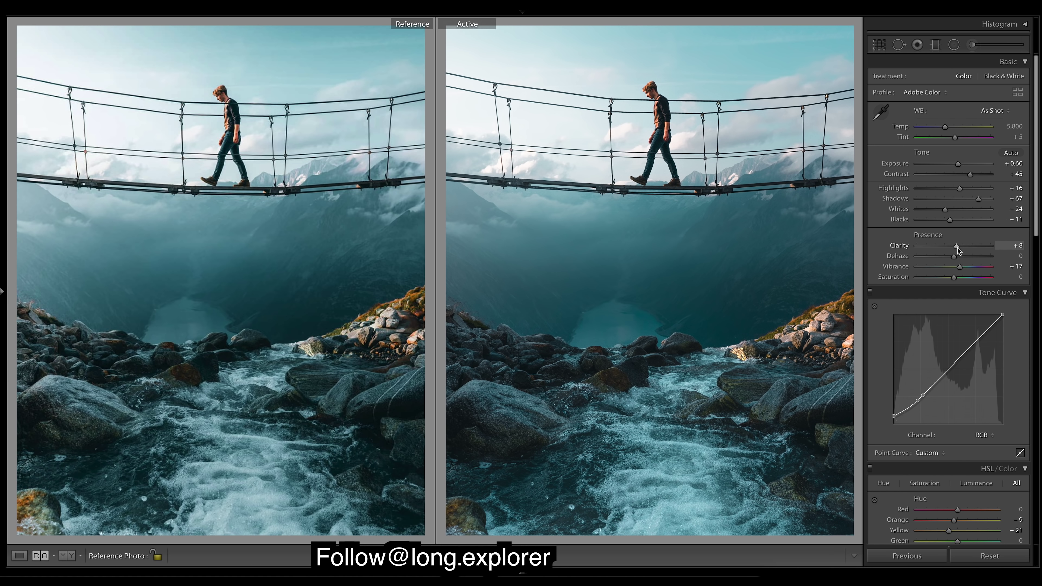
pyautogui.hotkey('ctrl', 'z')
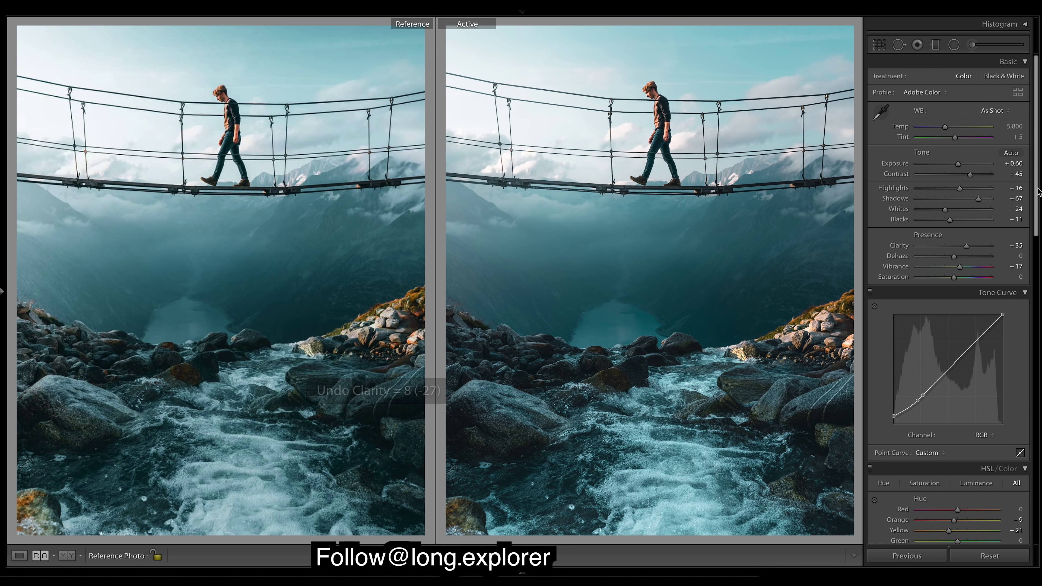
pyautogui.scroll(-10, 1039, 215)
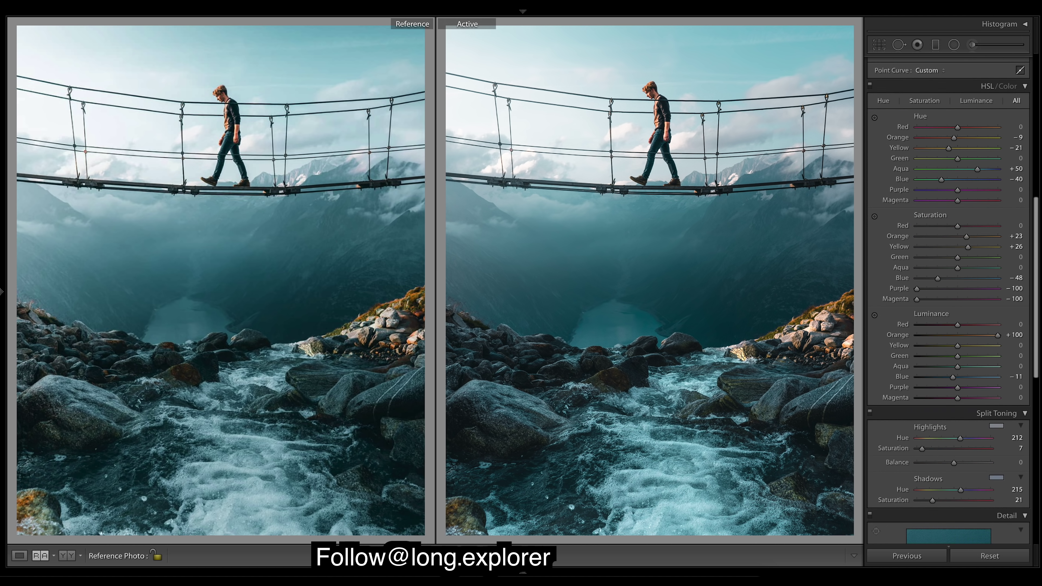
pyautogui.scroll(-8, 1040, 246)
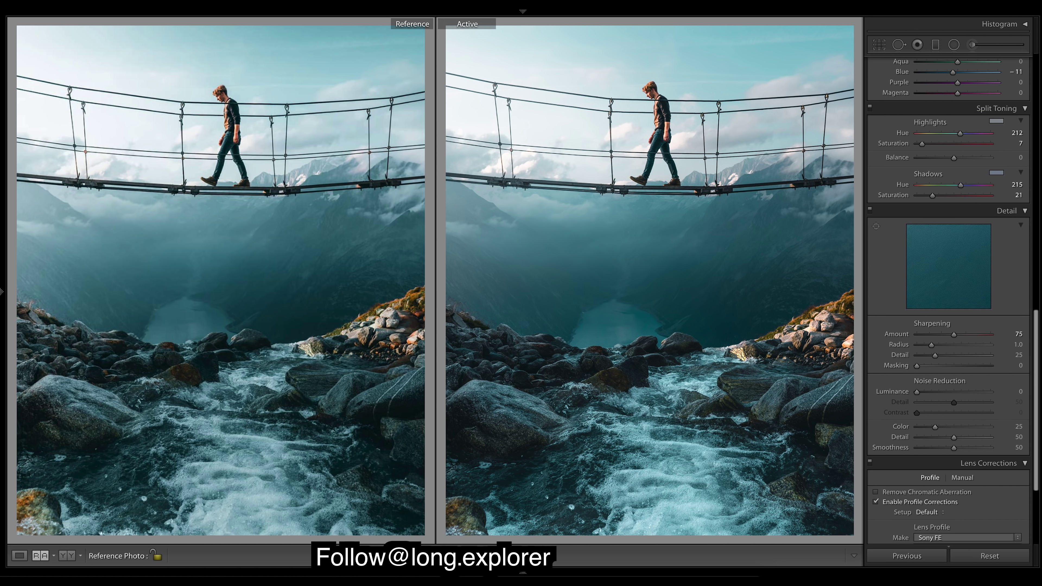
pyautogui.moveTo(933, 335); pyautogui.dragTo(865, 347)
pyautogui.moveTo(939, 336); pyautogui.dragTo(936, 336)
pyautogui.press('\\')
pyautogui.press('\\')
pyautogui.press('\\')
pyautogui.press('\\')
pyautogui.press('\\')
pyautogui.press('\\')
pyautogui.press('\\')
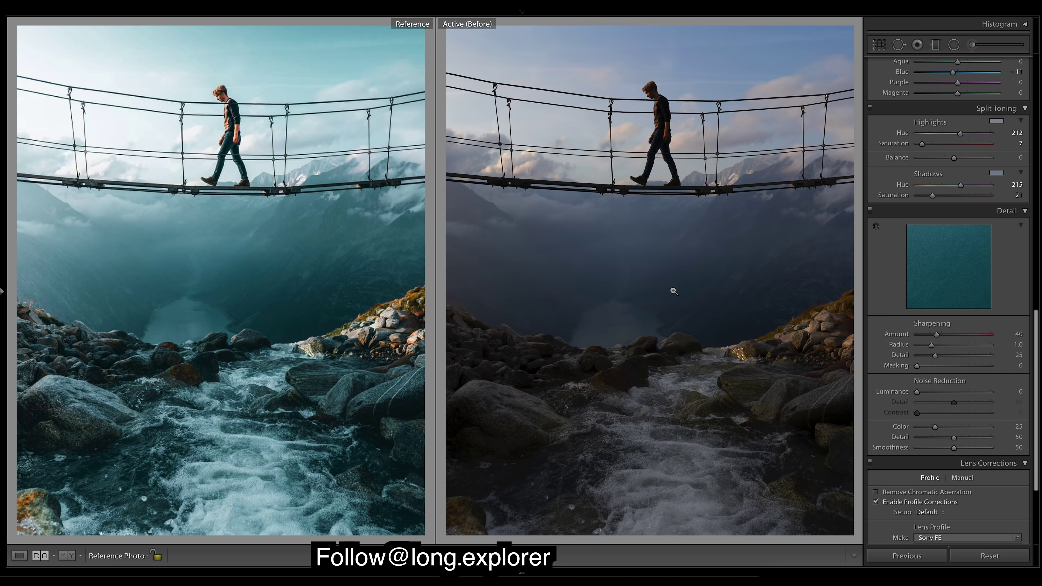
pyautogui.press('\\')
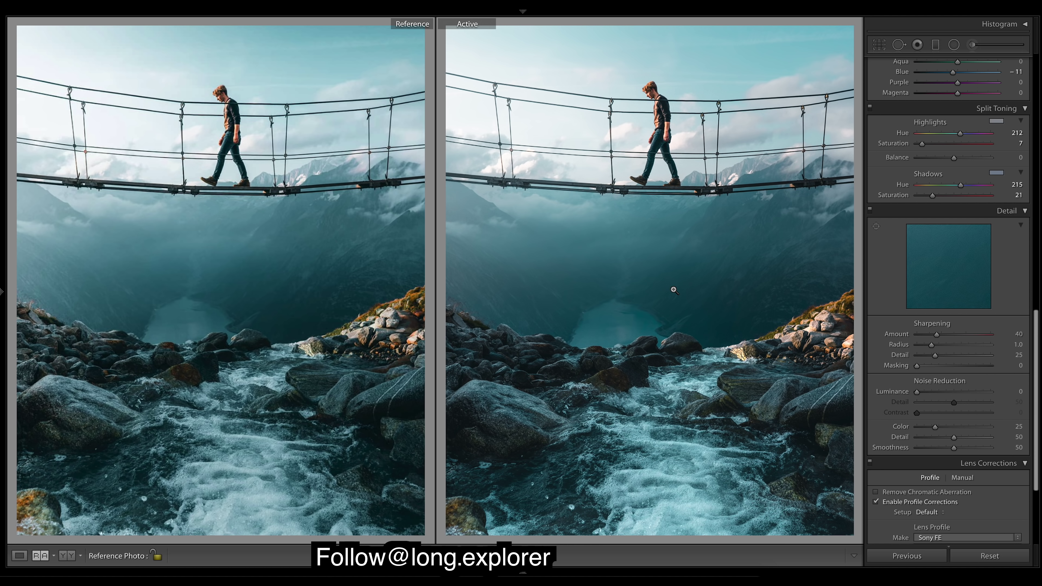